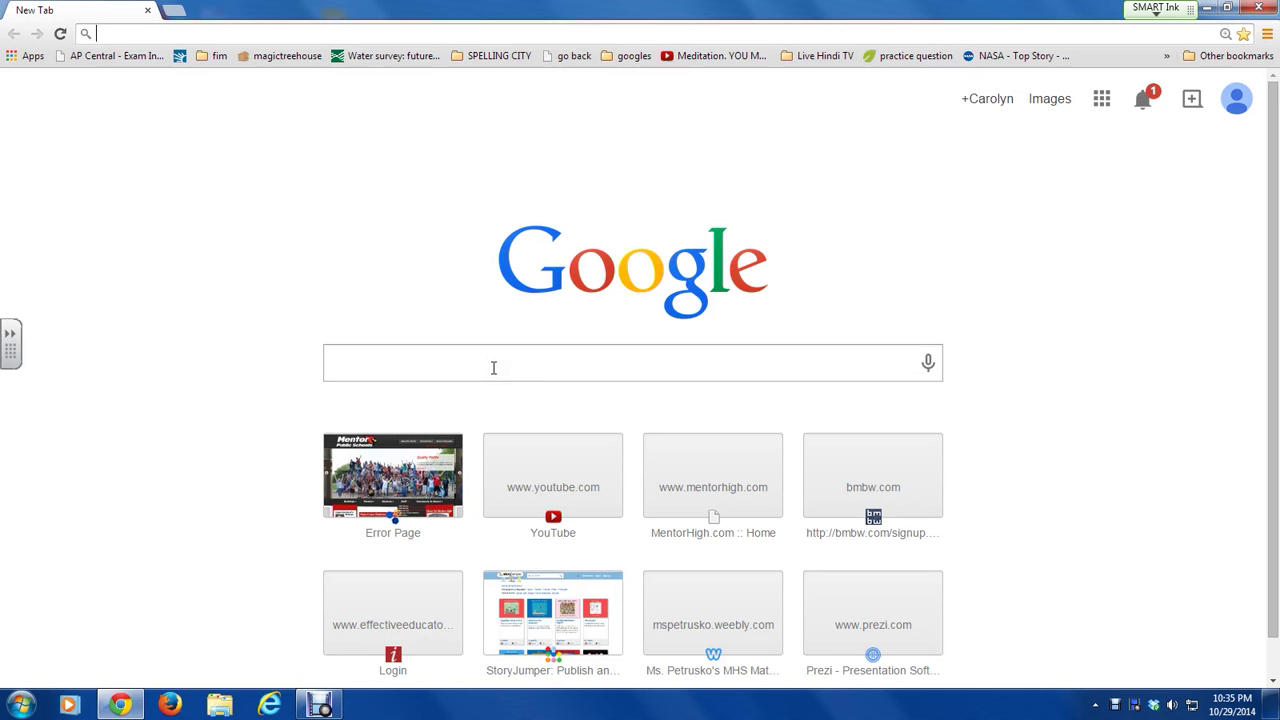
Step: Go to the ski resort's club sign-up page at bmbw.com/signup.html
{"action": "type", "text": "bmbw.c"}
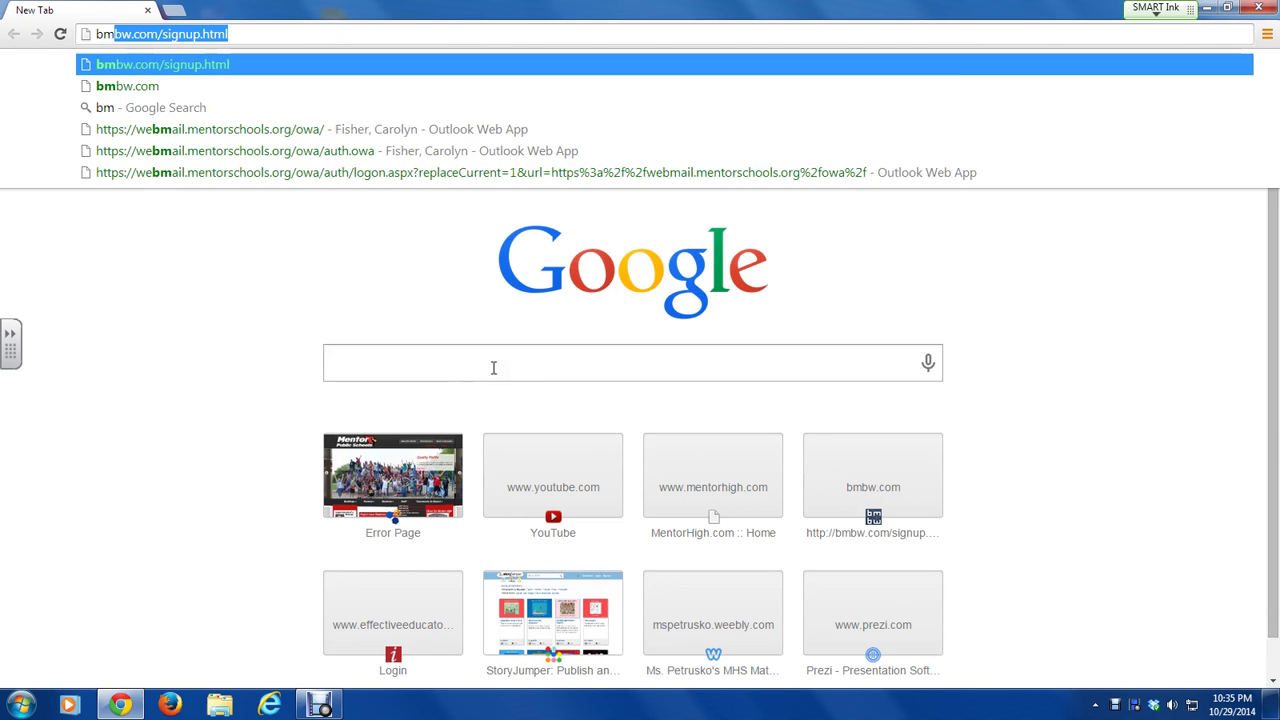
{"action": "type", "text": "om"}
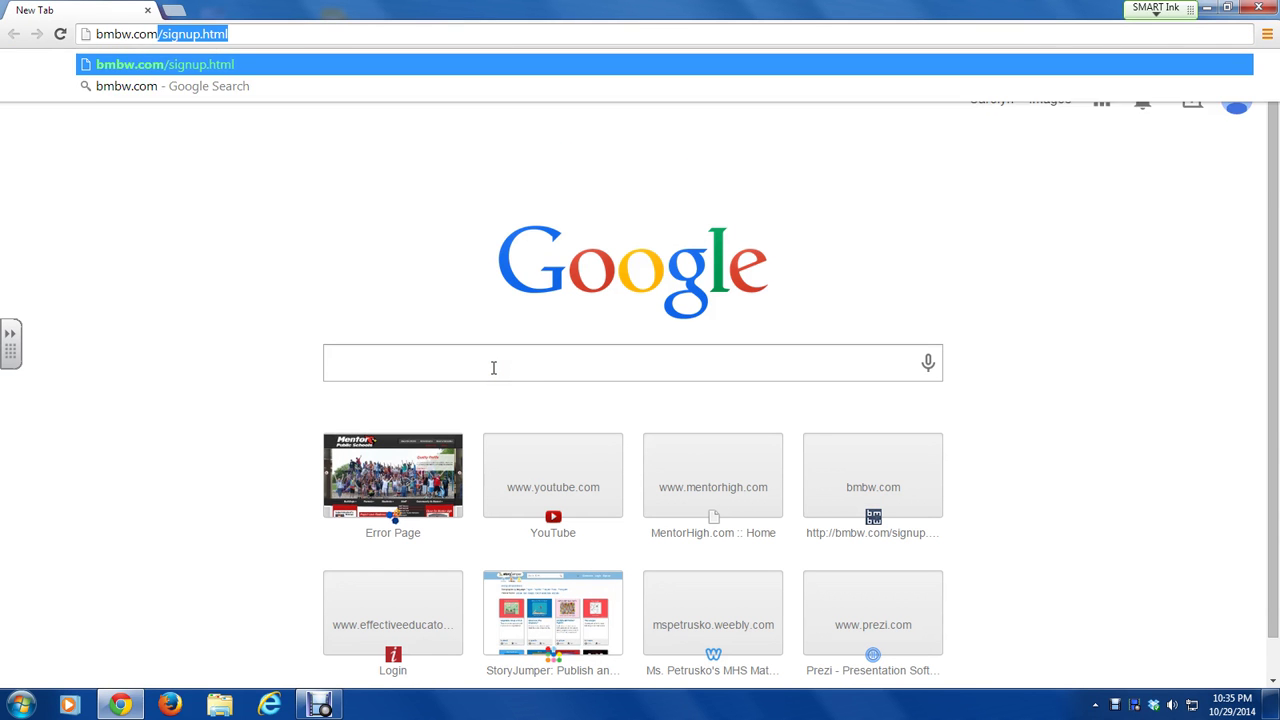
{"action": "type", "text": "/s"}
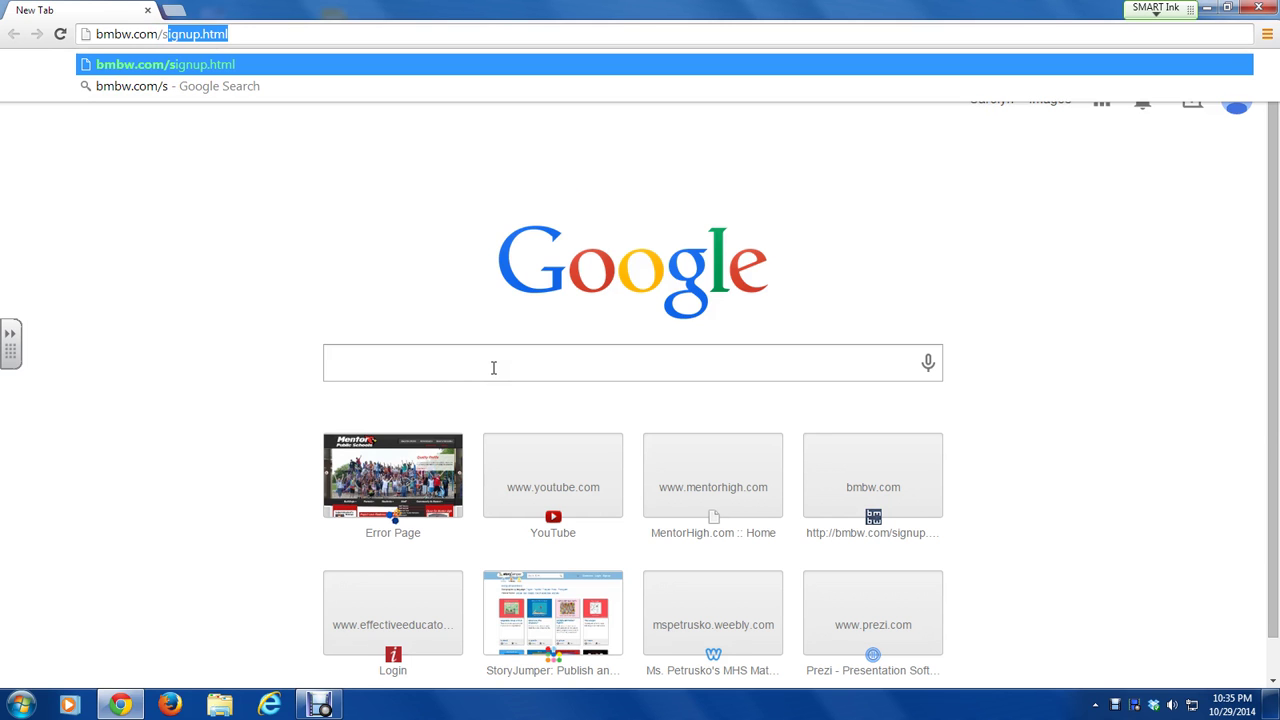
{"action": "type", "text": "ignup."}
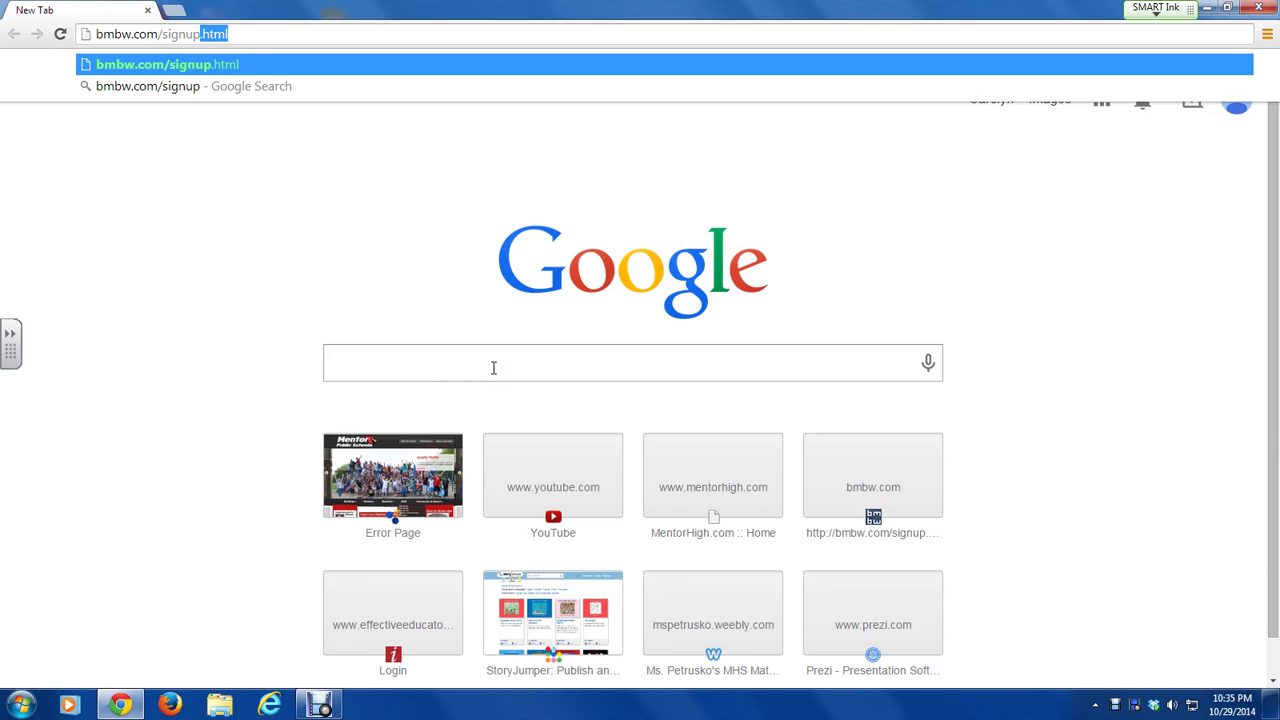
{"action": "type", "text": "html"}
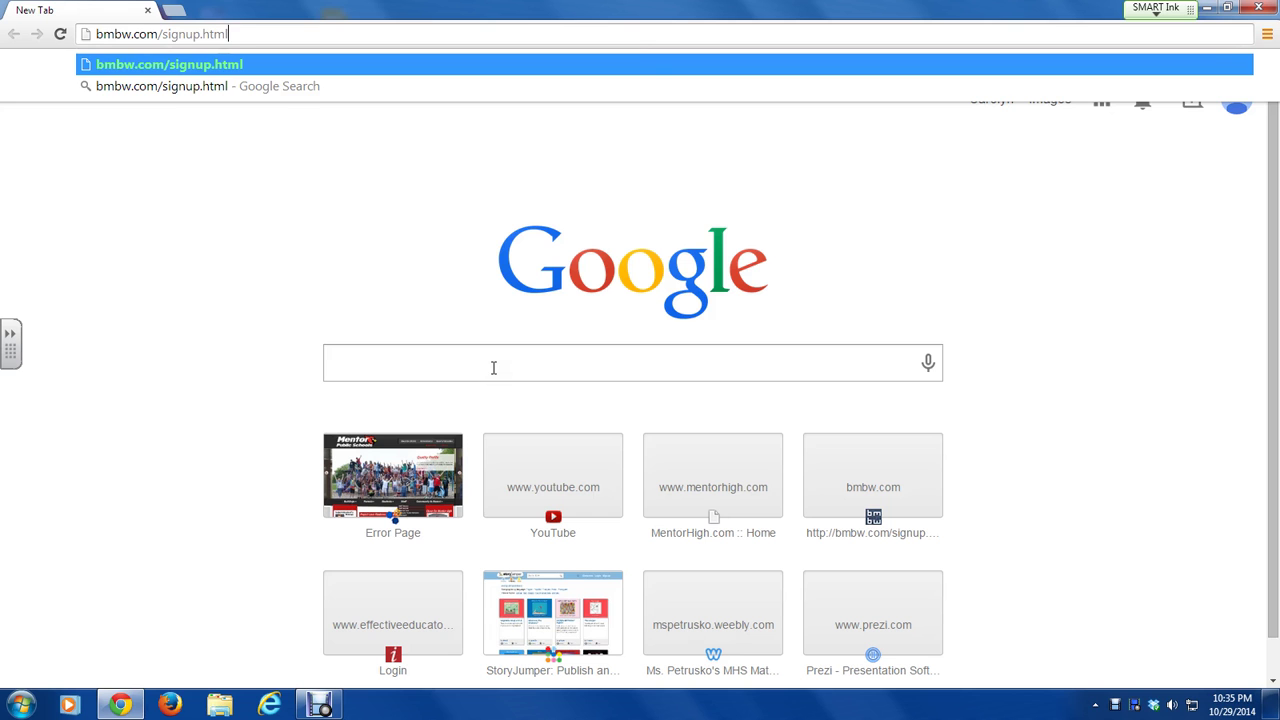
{"action": "key", "text": "Return"}
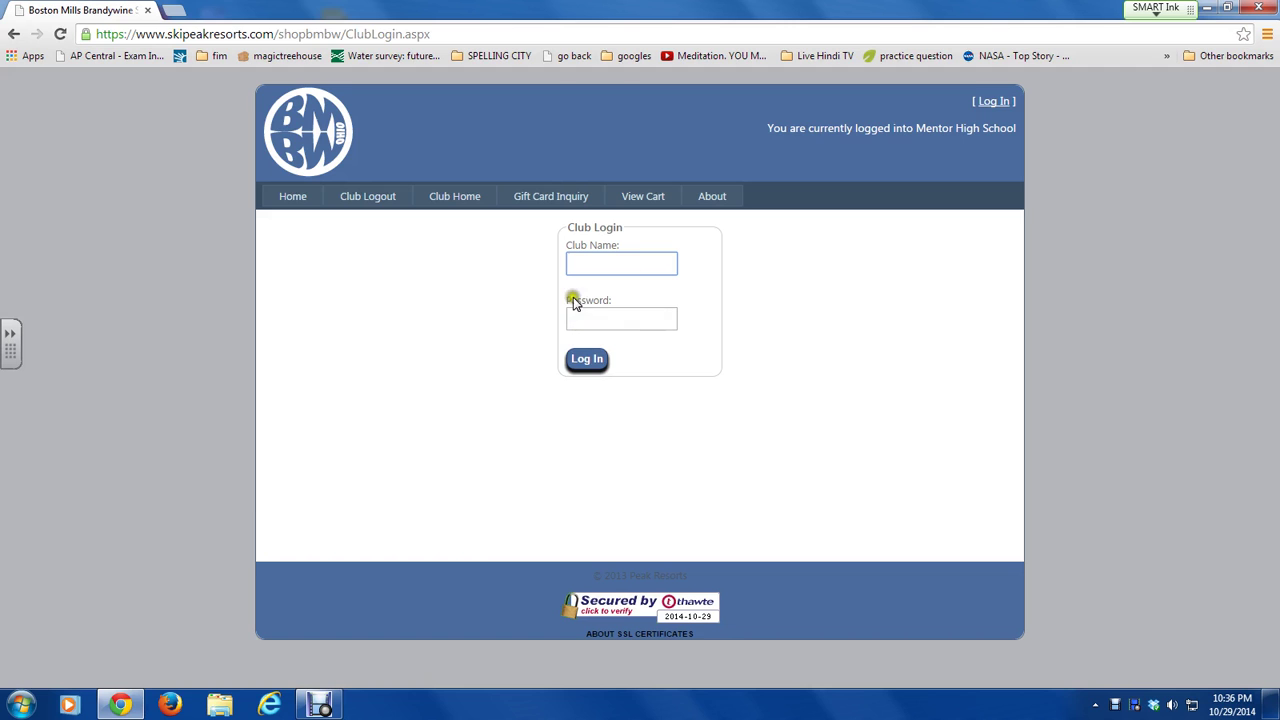
Step: Log in to the club with the club name mentorhs and the club password
{"action": "type", "text": "mentorh"}
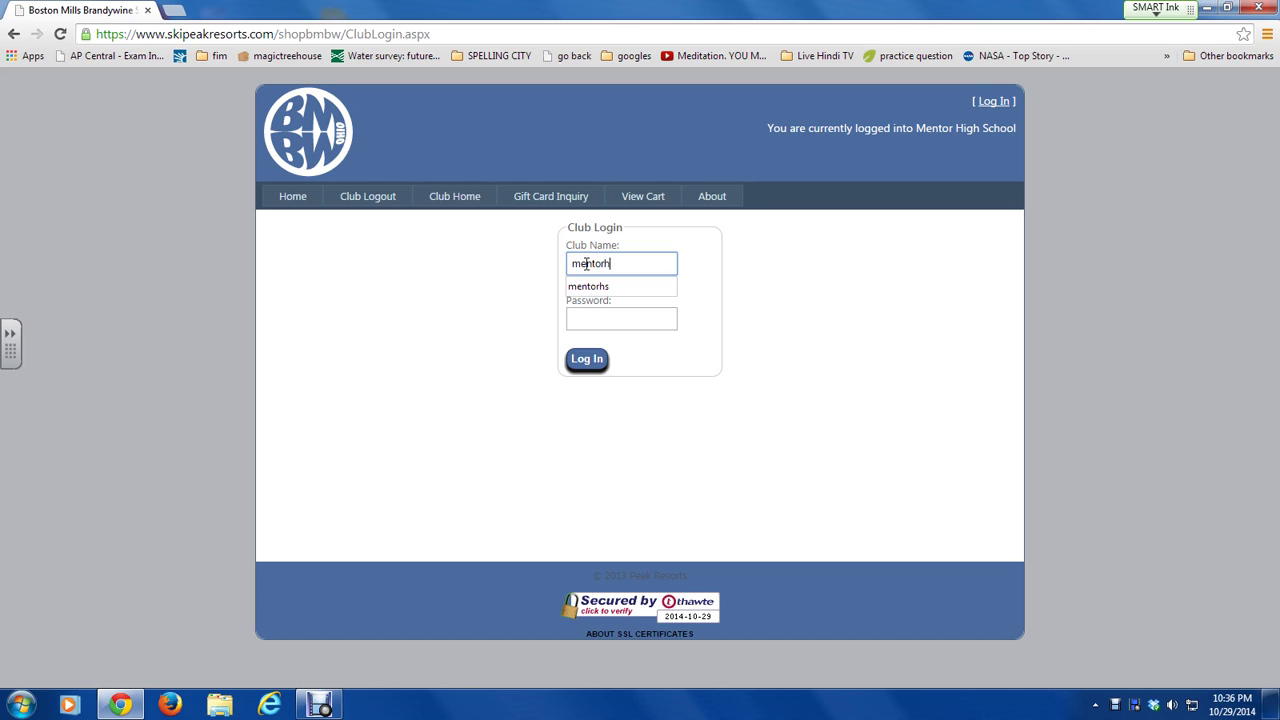
{"action": "type", "text": "s"}
{"action": "left_click", "coordinate": [613, 316]}
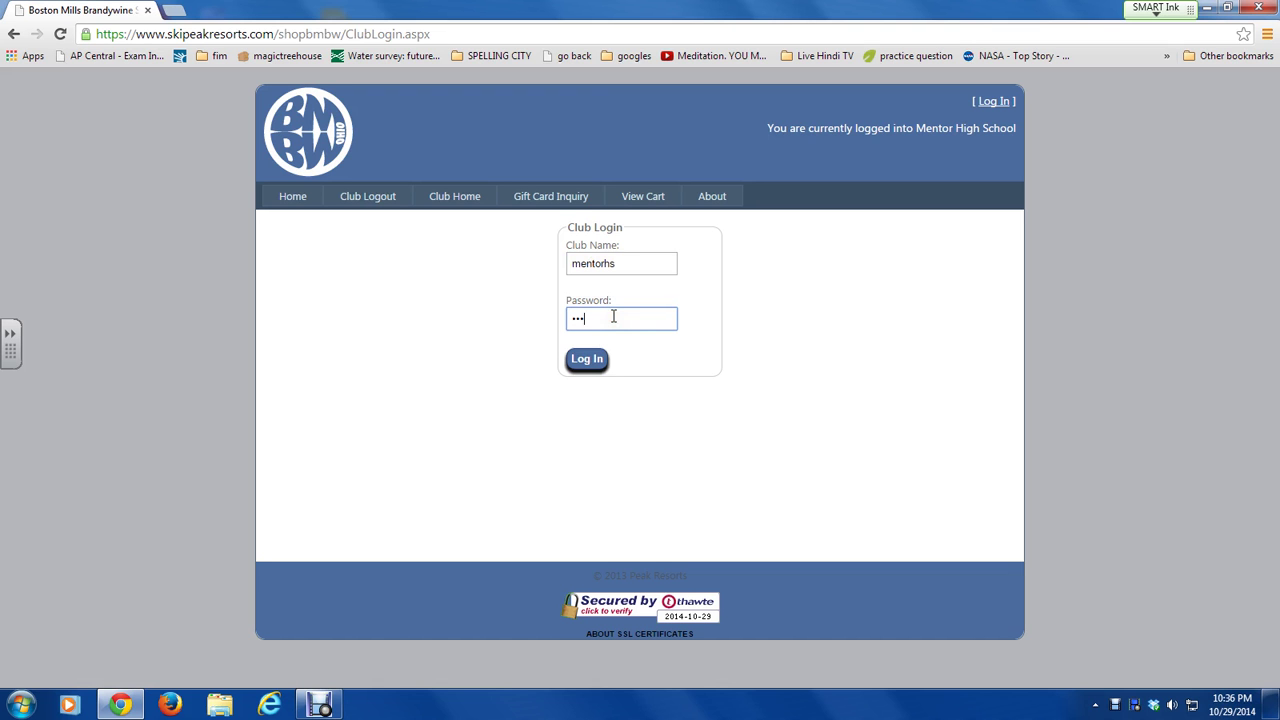
{"action": "left_click", "coordinate": [588, 359]}
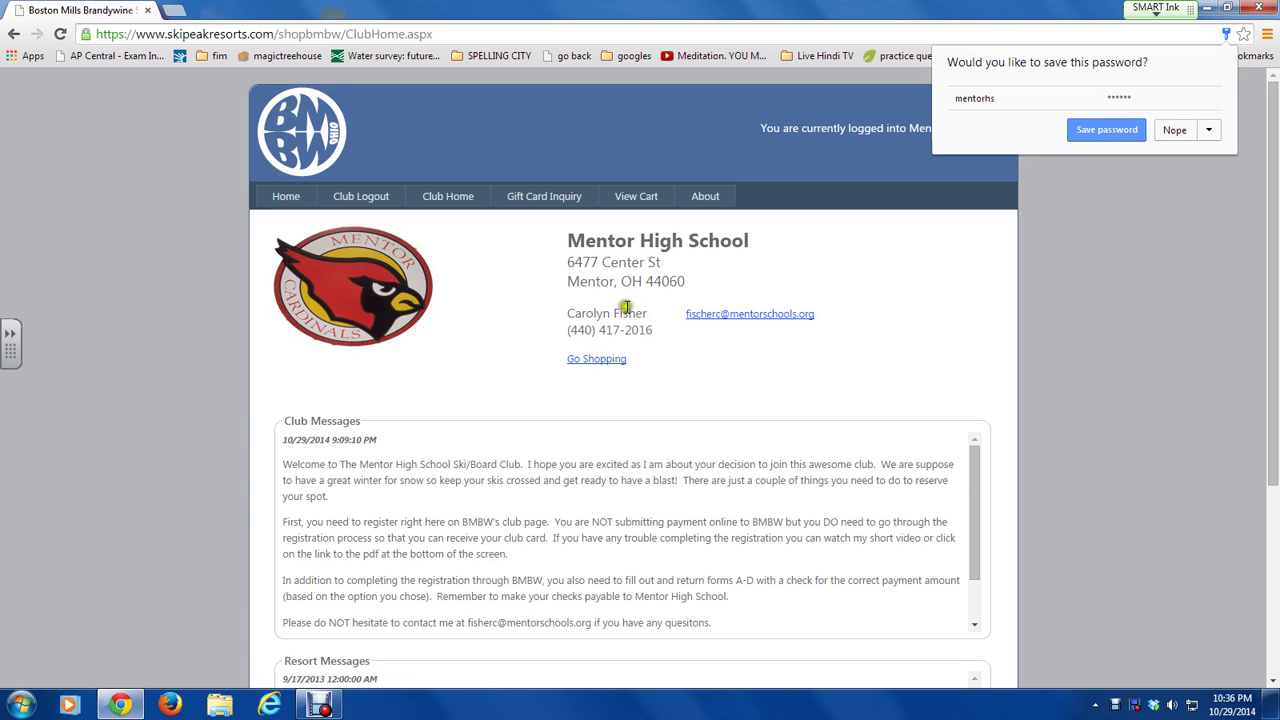
Step: Open the BMBW Members step-by-step registration PDF from the resort messages and skim its first three pages
{"action": "scroll", "coordinate": [592, 345], "scroll_direction": "down", "scroll_amount": 2}
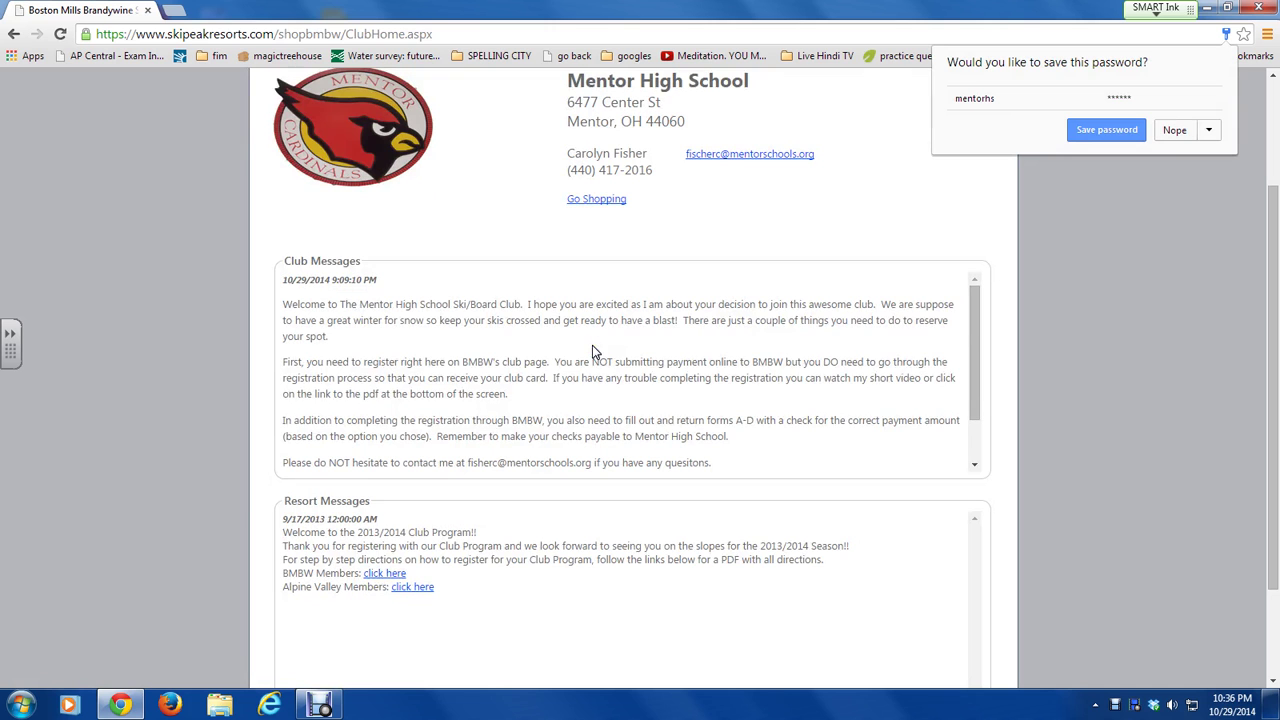
{"action": "left_click", "coordinate": [371, 577]}
{"action": "left_click", "coordinate": [380, 580]}
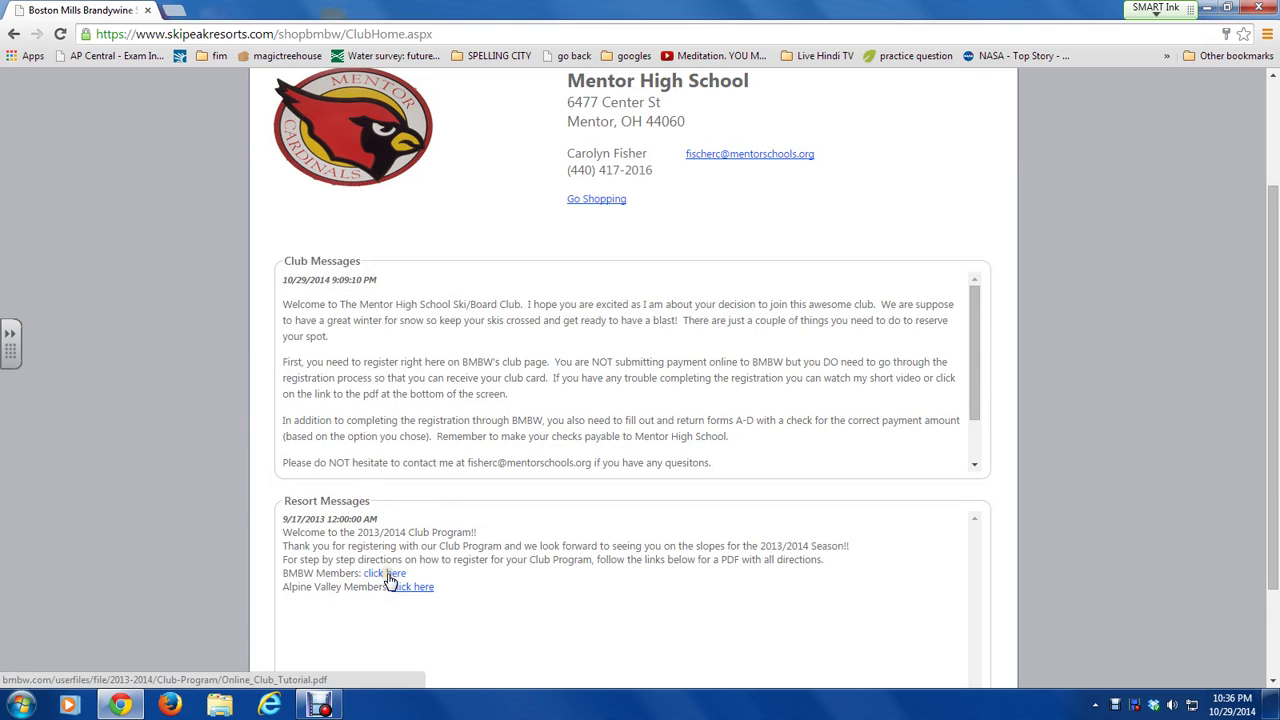
{"action": "left_click", "coordinate": [388, 578]}
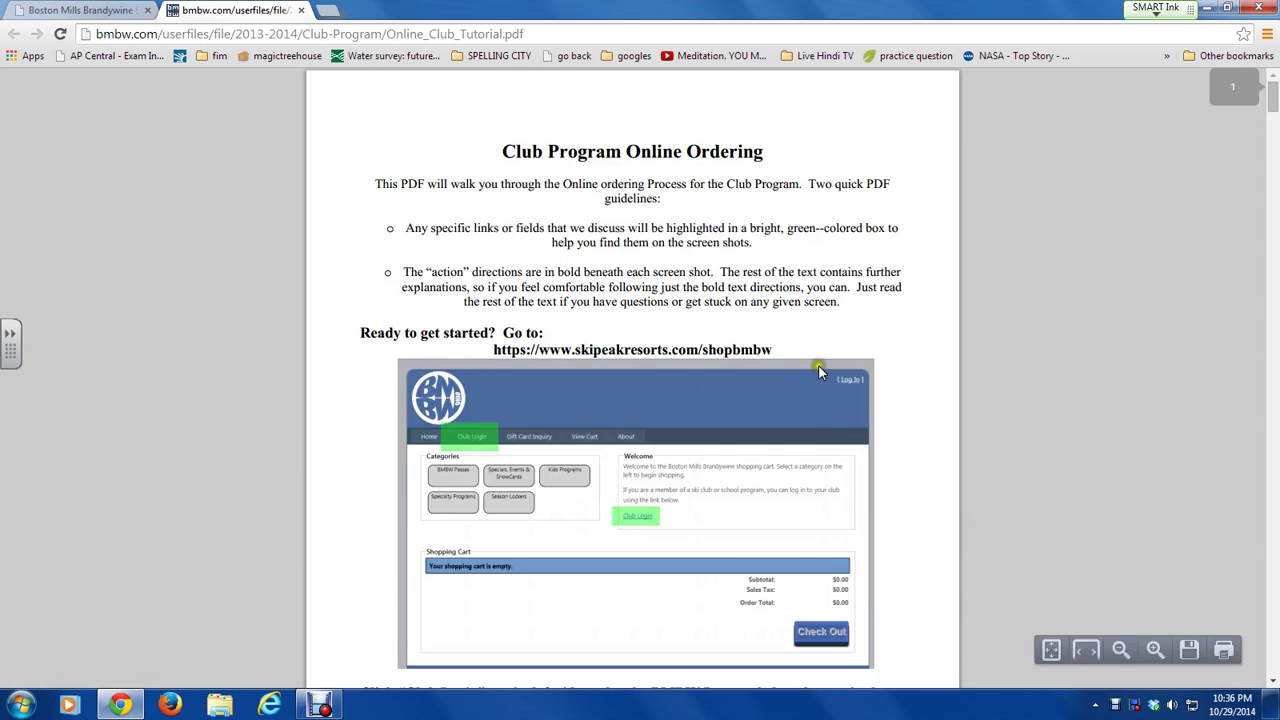
{"action": "scroll", "coordinate": [818, 378], "scroll_direction": "down", "scroll_amount": 10}
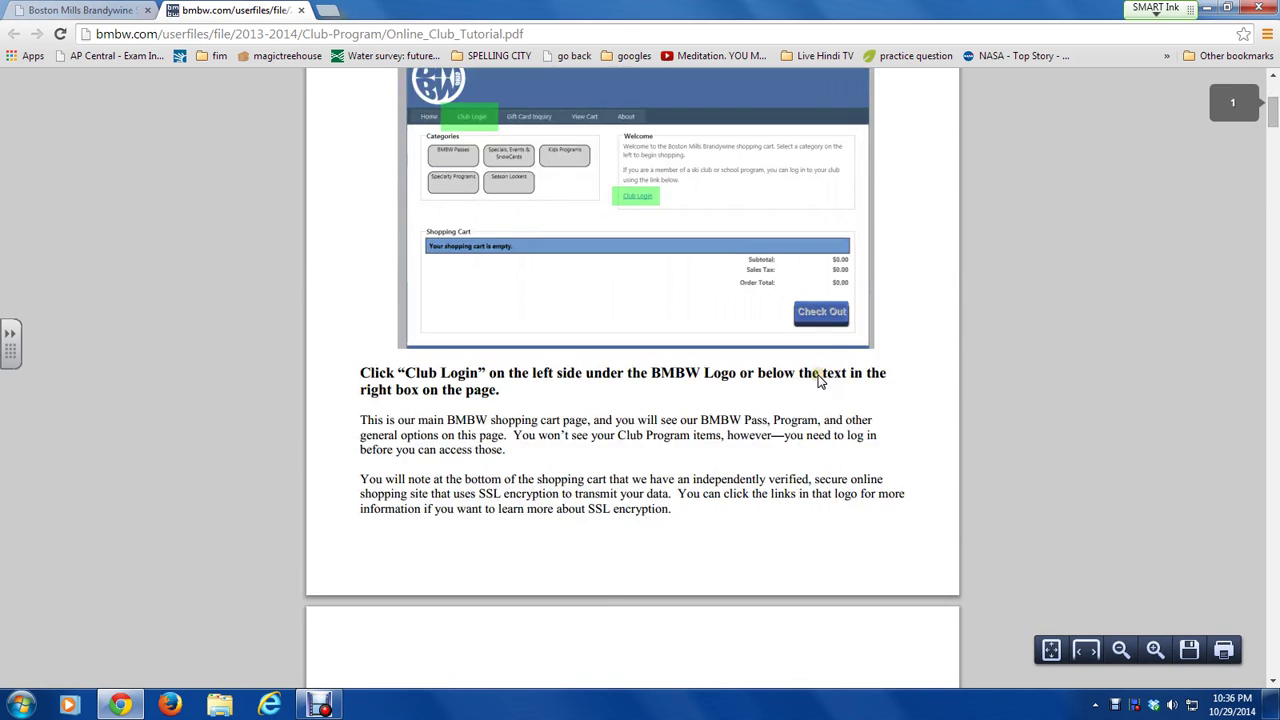
{"action": "scroll", "coordinate": [818, 383], "scroll_direction": "down", "scroll_amount": 4}
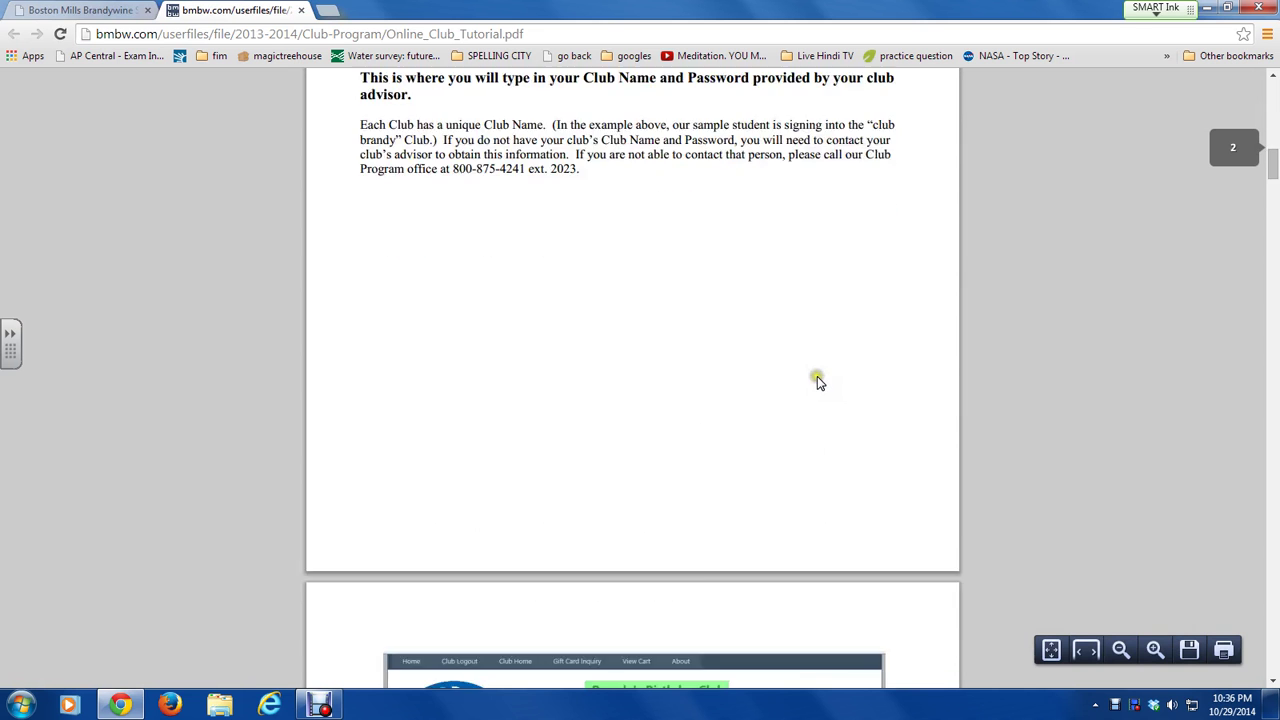
{"action": "scroll", "coordinate": [716, 456], "scroll_direction": "down", "scroll_amount": 4}
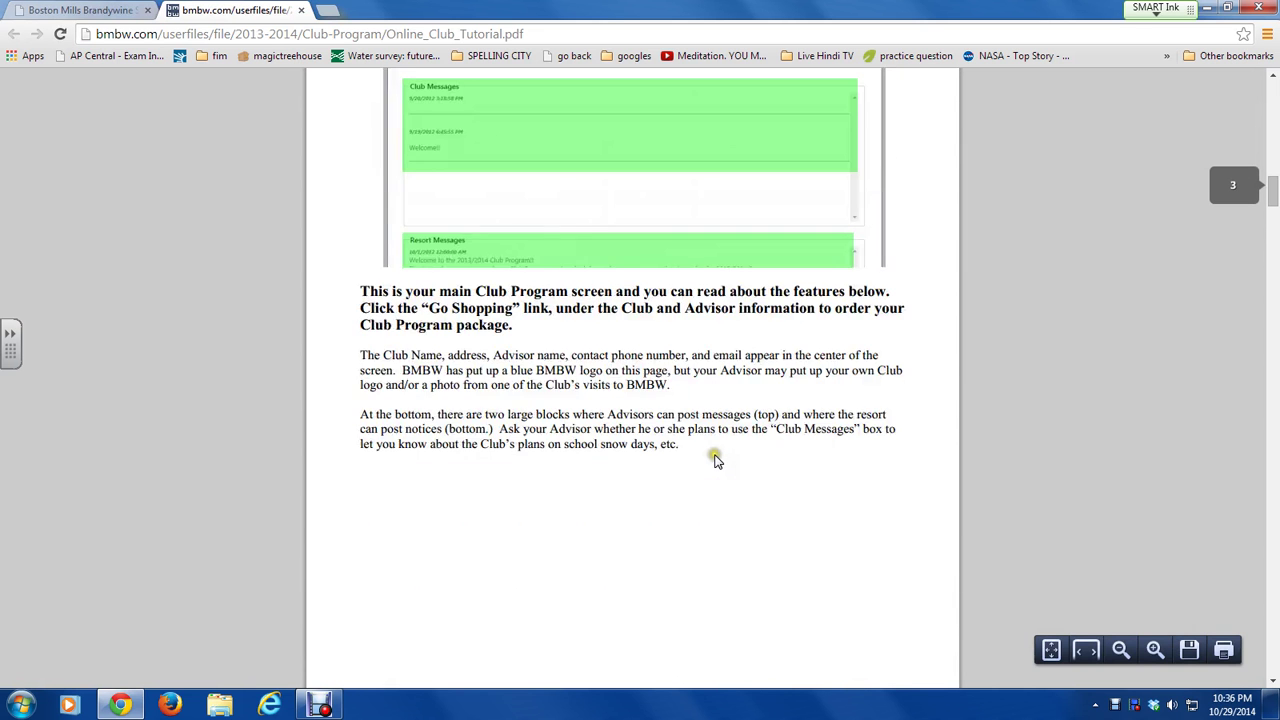
{"action": "scroll", "coordinate": [716, 456], "scroll_direction": "up", "scroll_amount": 20}
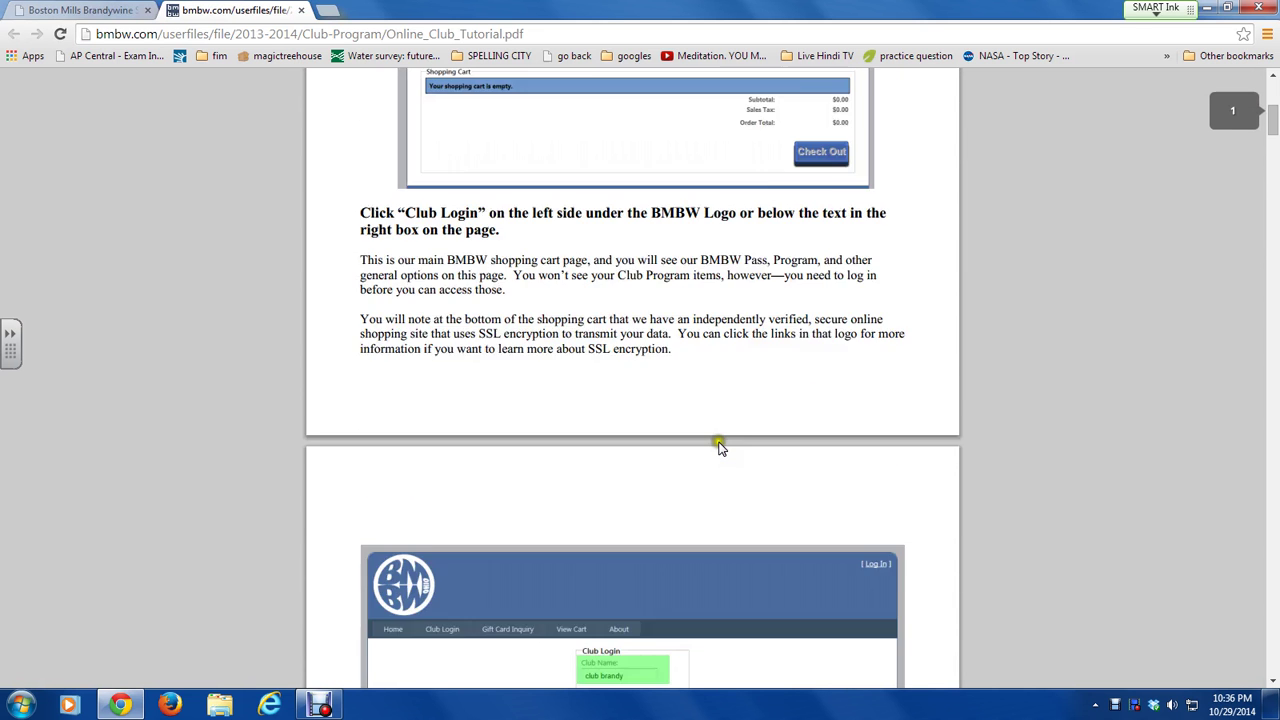
Step: Return to the club home page, go shopping and open the Club Program category
{"action": "left_click", "coordinate": [90, 10]}
{"action": "scroll", "coordinate": [764, 420], "scroll_direction": "up", "scroll_amount": 3}
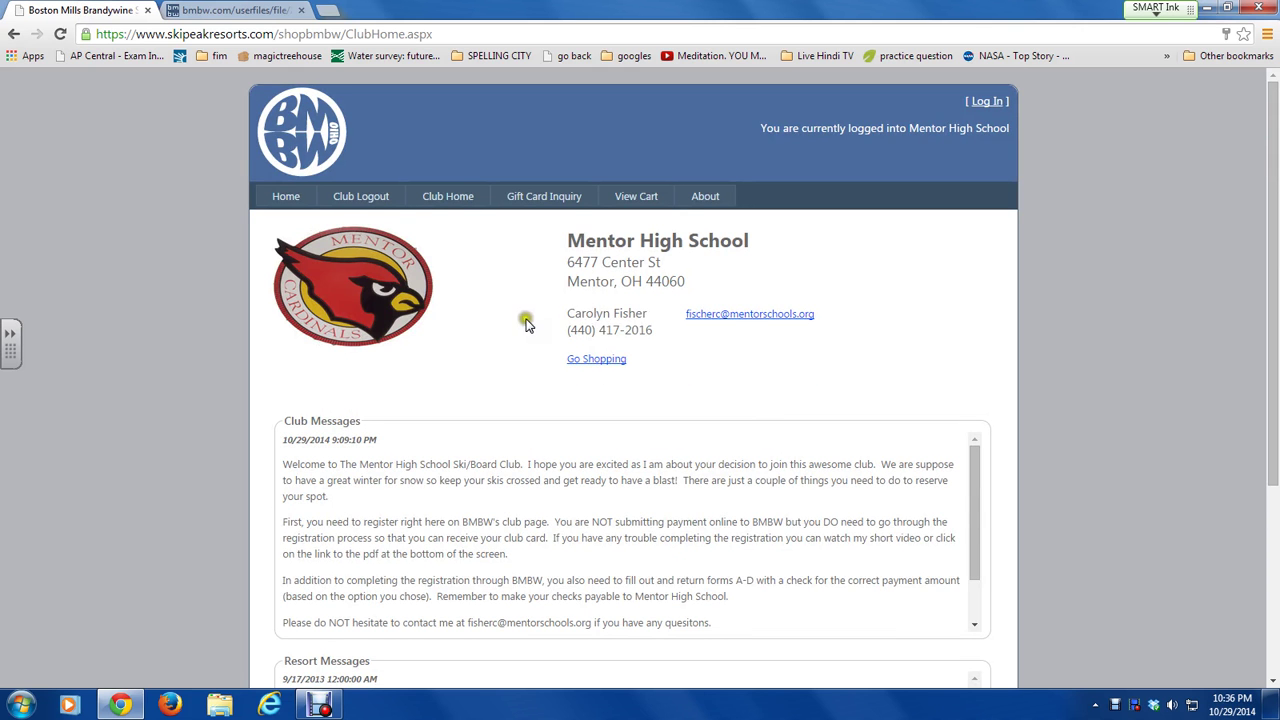
{"action": "left_click", "coordinate": [596, 362]}
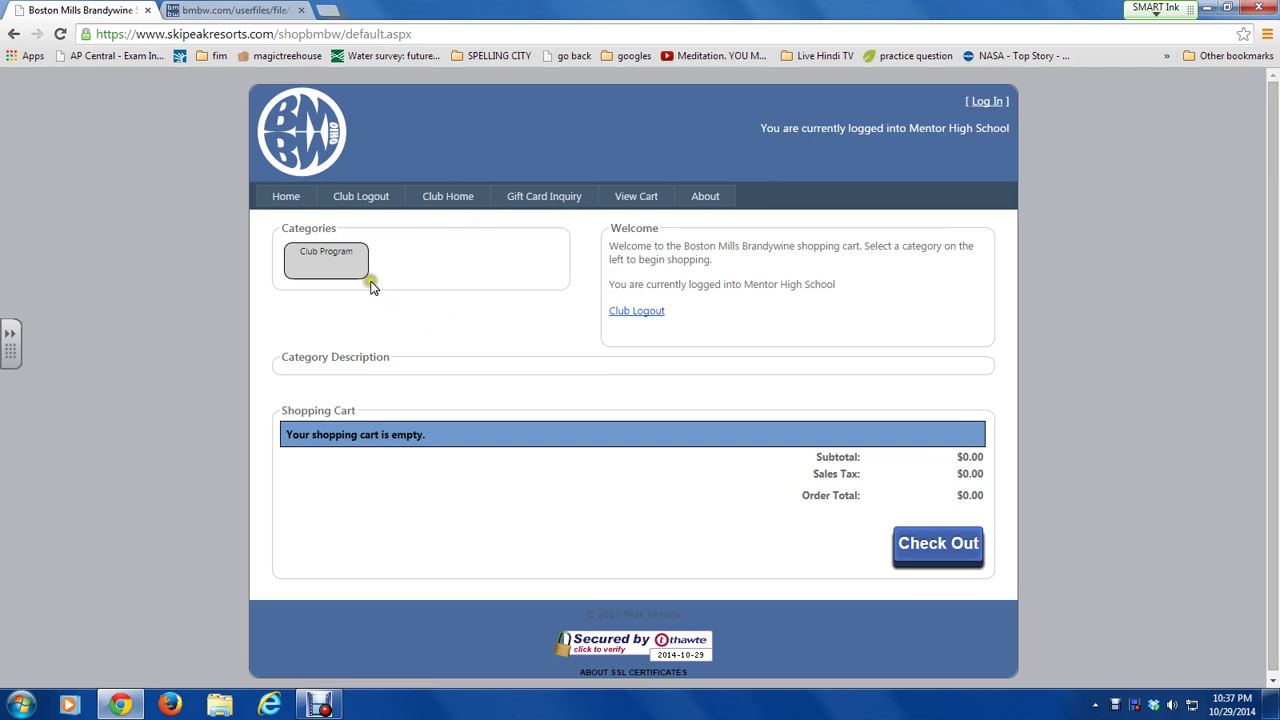
{"action": "left_click", "coordinate": [338, 262]}
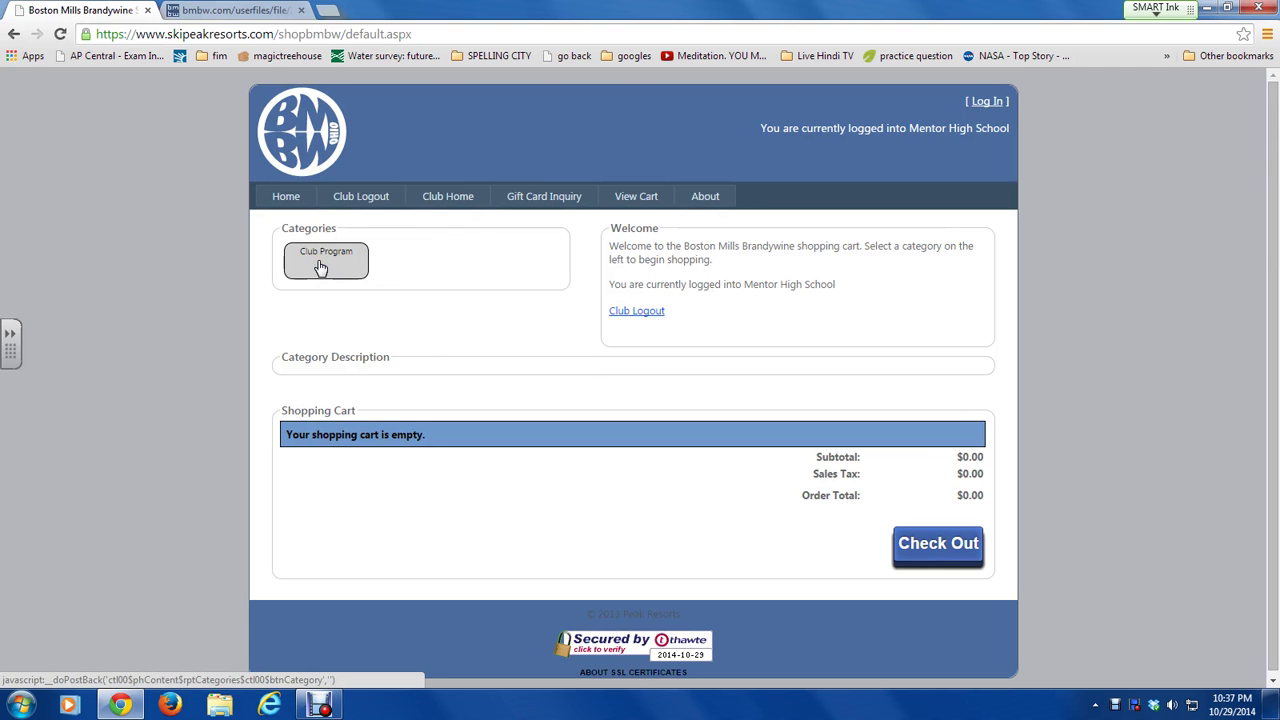
{"action": "left_click", "coordinate": [321, 266]}
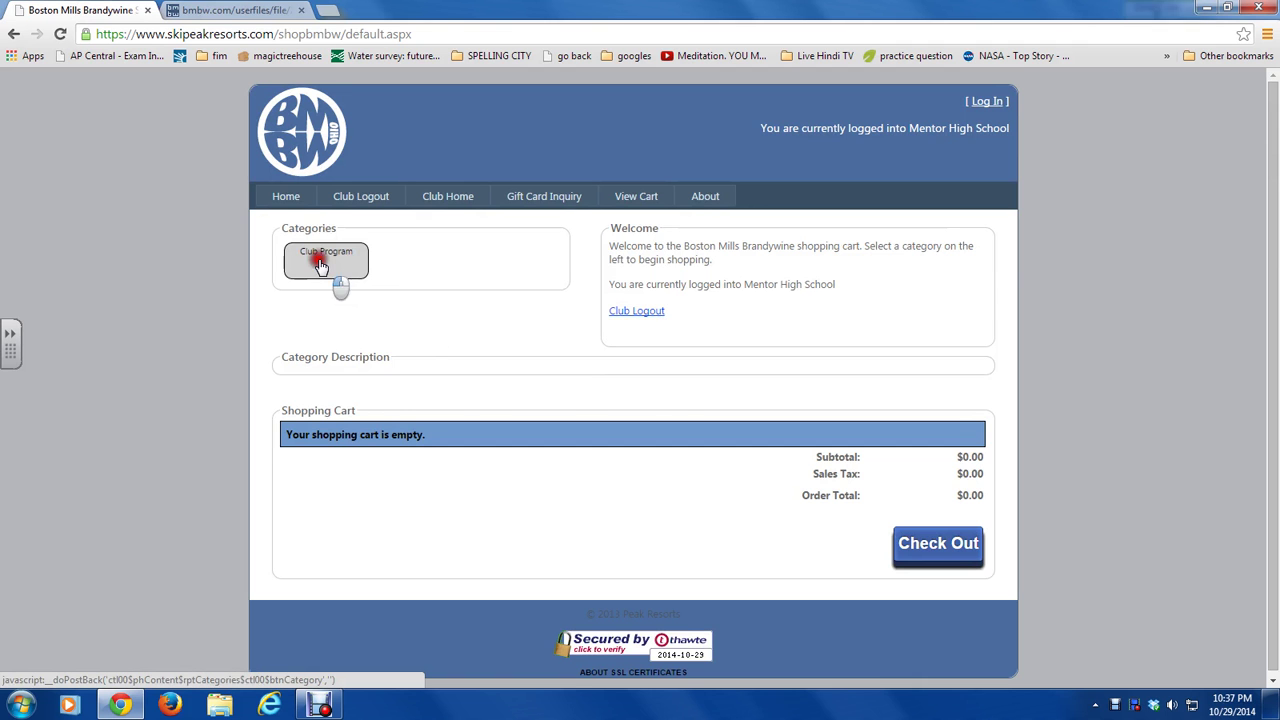
{"action": "left_click", "coordinate": [340, 256]}
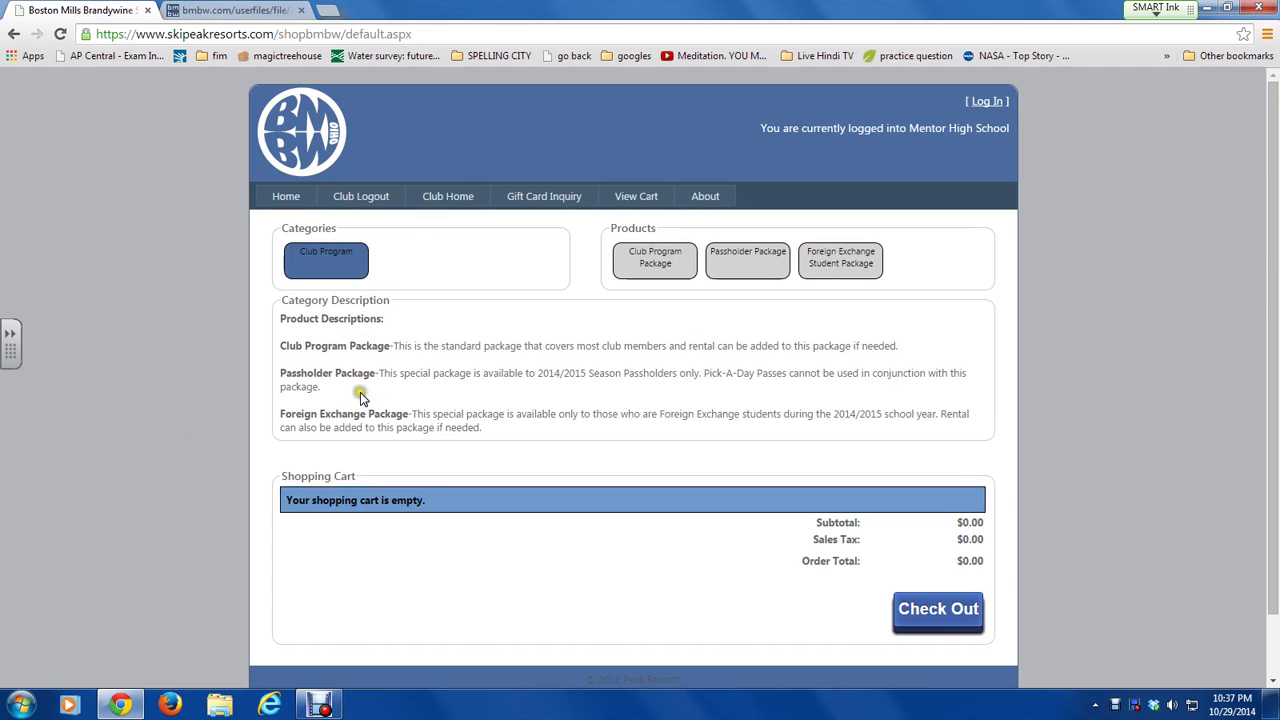
Step: Select the Club Program Package among the Club Program products
{"action": "left_click", "coordinate": [655, 262]}
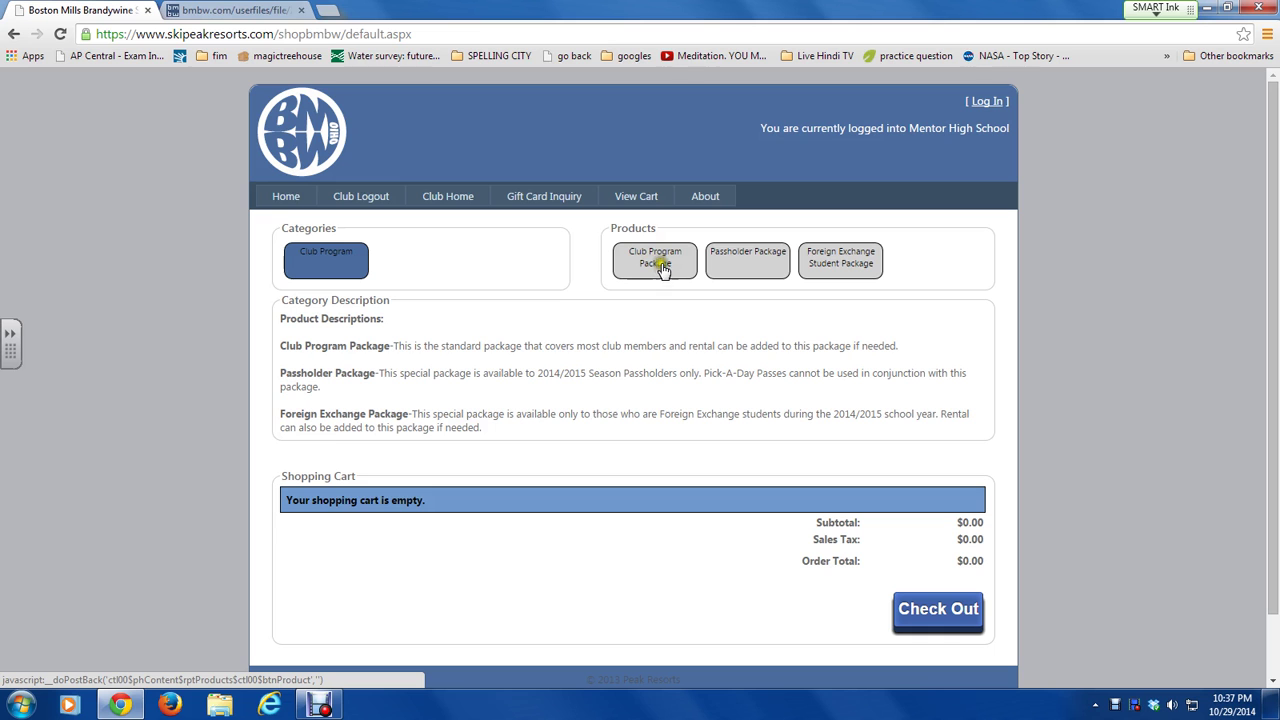
{"action": "left_click", "coordinate": [777, 264]}
{"action": "left_click", "coordinate": [776, 264]}
{"action": "left_click", "coordinate": [858, 264]}
{"action": "left_click", "coordinate": [849, 267]}
{"action": "left_click", "coordinate": [661, 268]}
{"action": "left_click", "coordinate": [656, 262]}
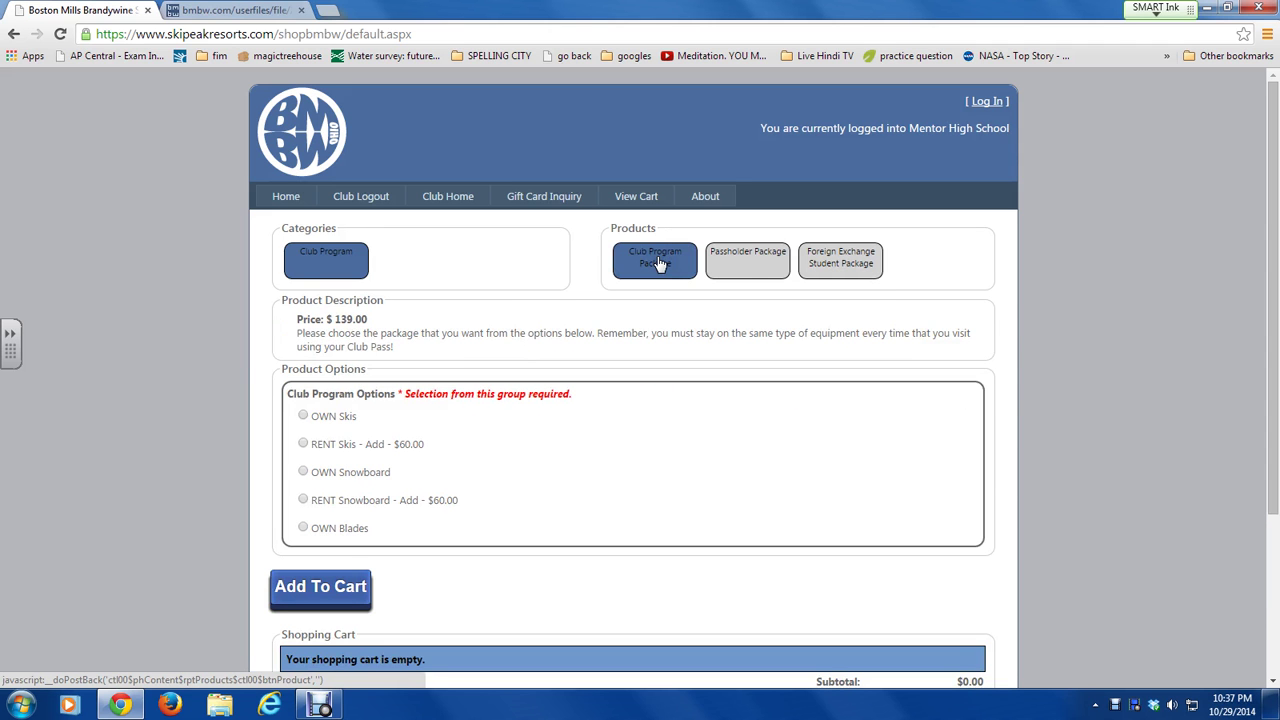
Step: Choose the RENT Snowboard option for the Club Program Package and add it to the cart
{"action": "left_click", "coordinate": [584, 410]}
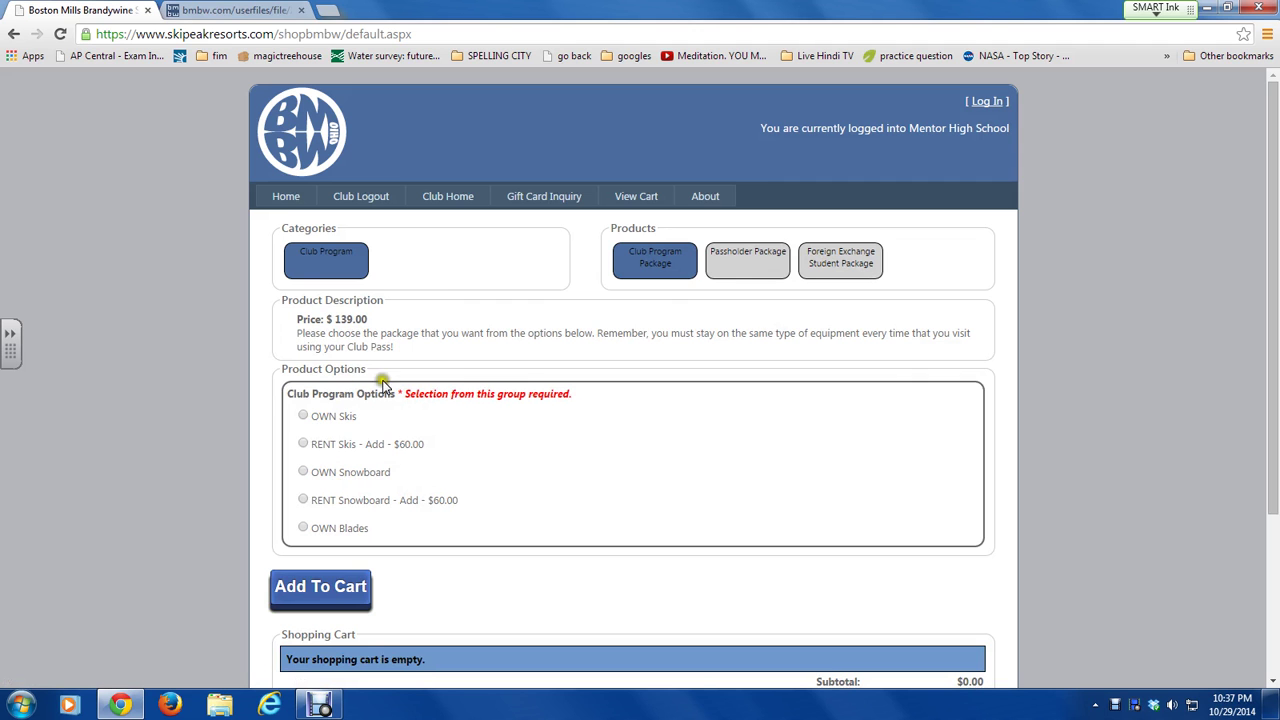
{"action": "scroll", "coordinate": [371, 430], "scroll_direction": "down", "scroll_amount": 1}
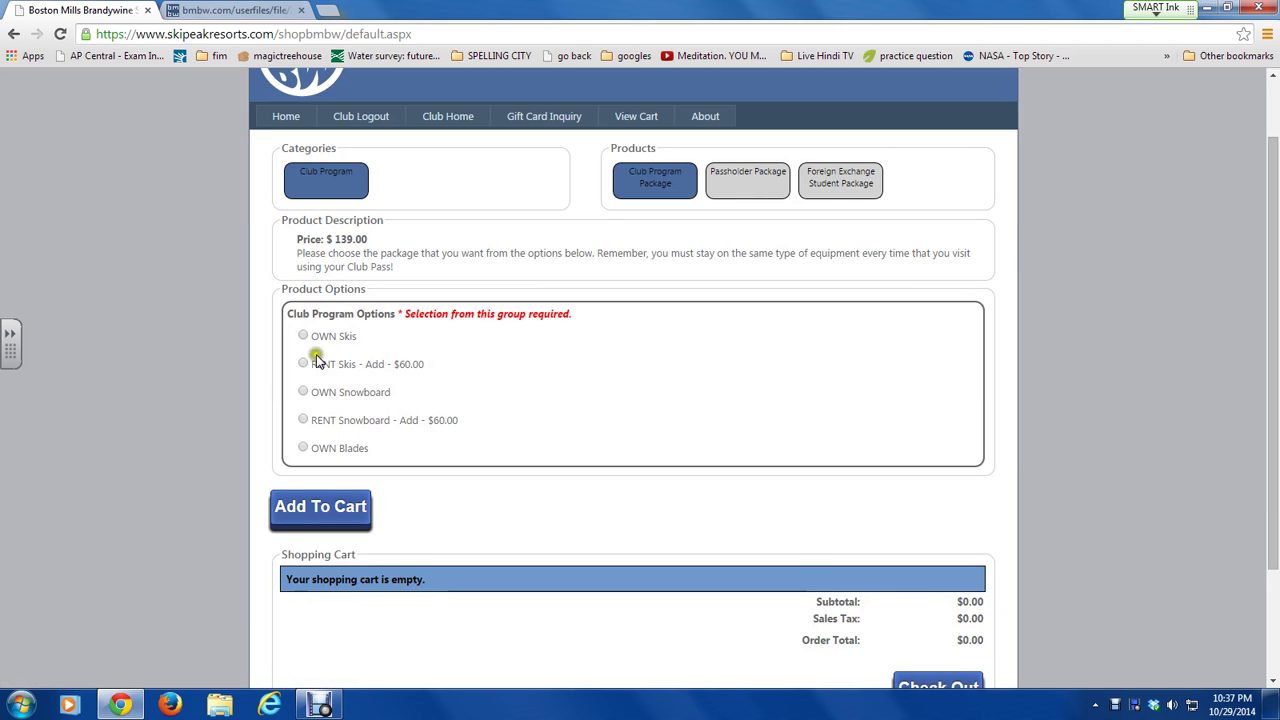
{"action": "left_click", "coordinate": [360, 451]}
{"action": "left_click", "coordinate": [304, 421]}
{"action": "left_click", "coordinate": [350, 510]}
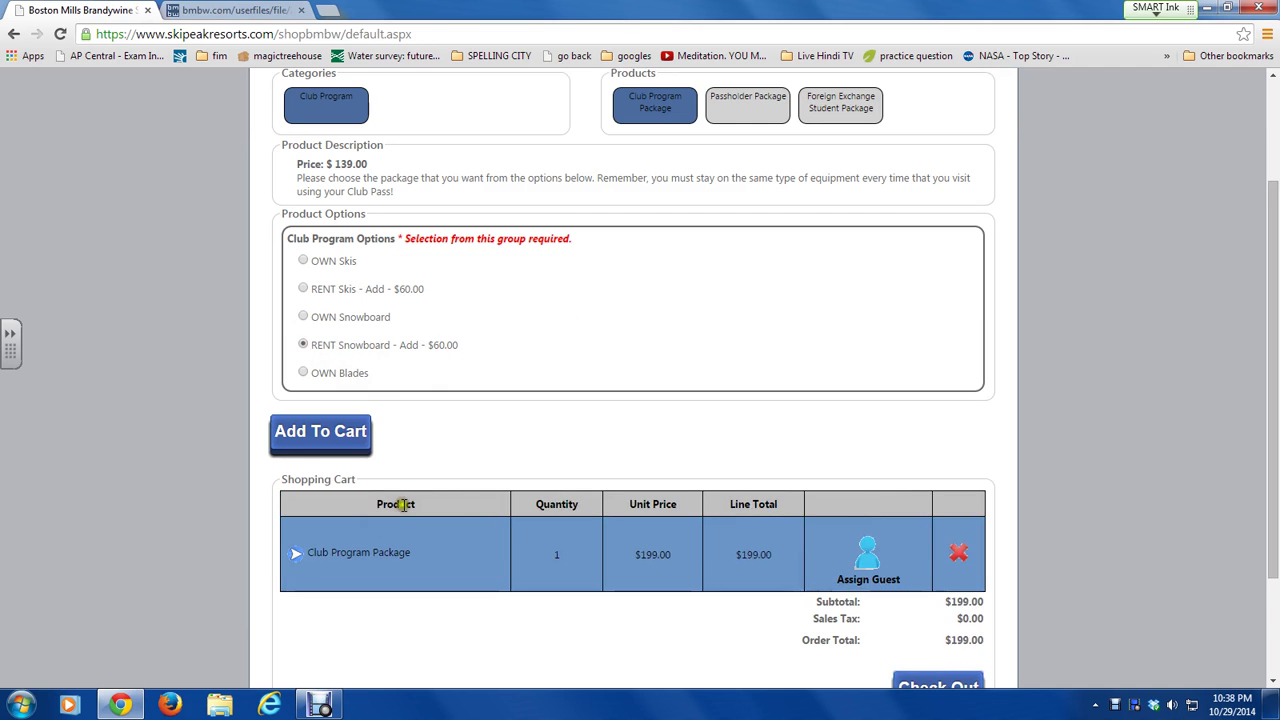
Step: Open guest assignment for the Club Program Package in the cart and go to the existing member's first name field
{"action": "scroll", "coordinate": [560, 508], "scroll_direction": "down", "scroll_amount": 2}
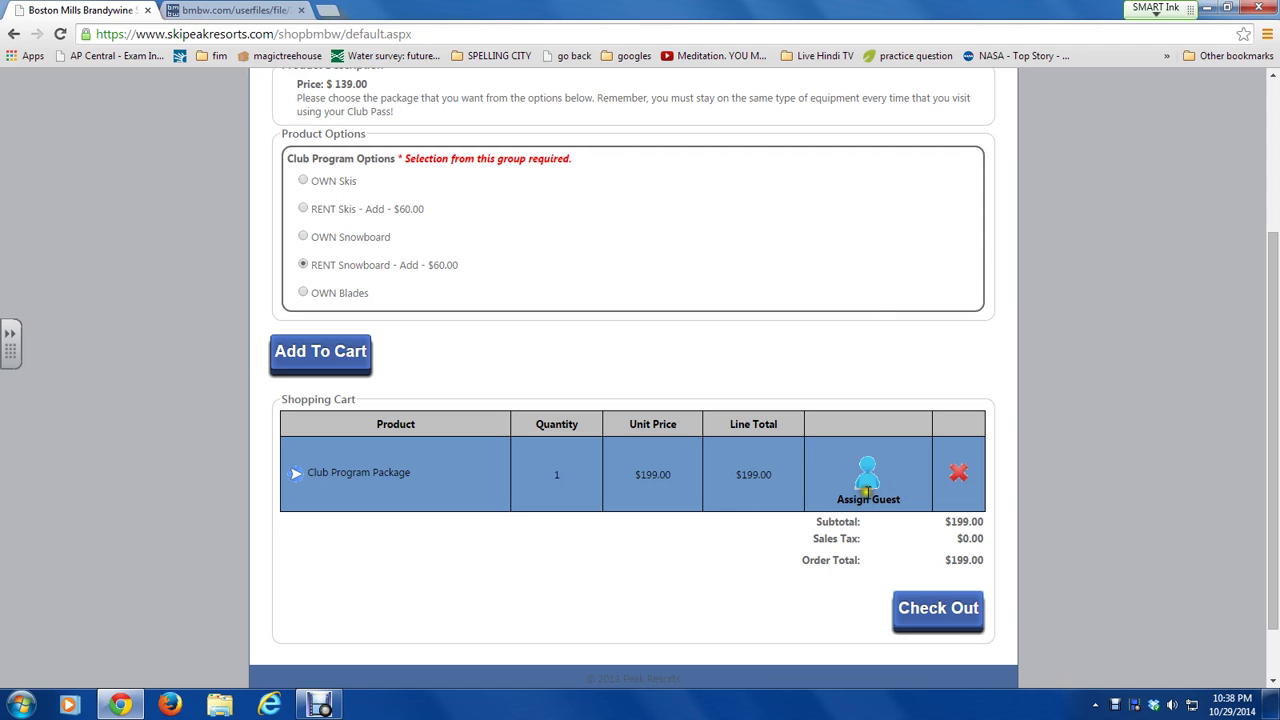
{"action": "left_click", "coordinate": [870, 472]}
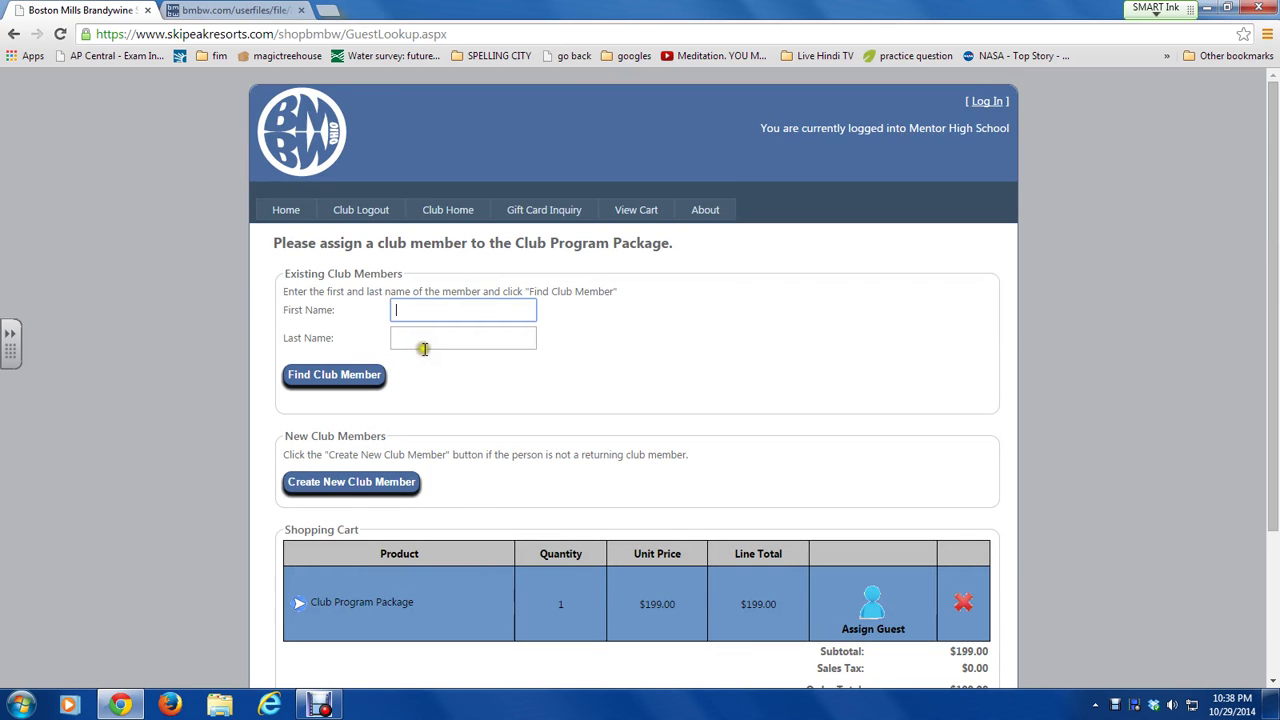
{"action": "scroll", "coordinate": [424, 348], "scroll_direction": "down", "scroll_amount": 2}
{"action": "left_click", "coordinate": [424, 231]}
{"action": "left_click", "coordinate": [424, 237]}
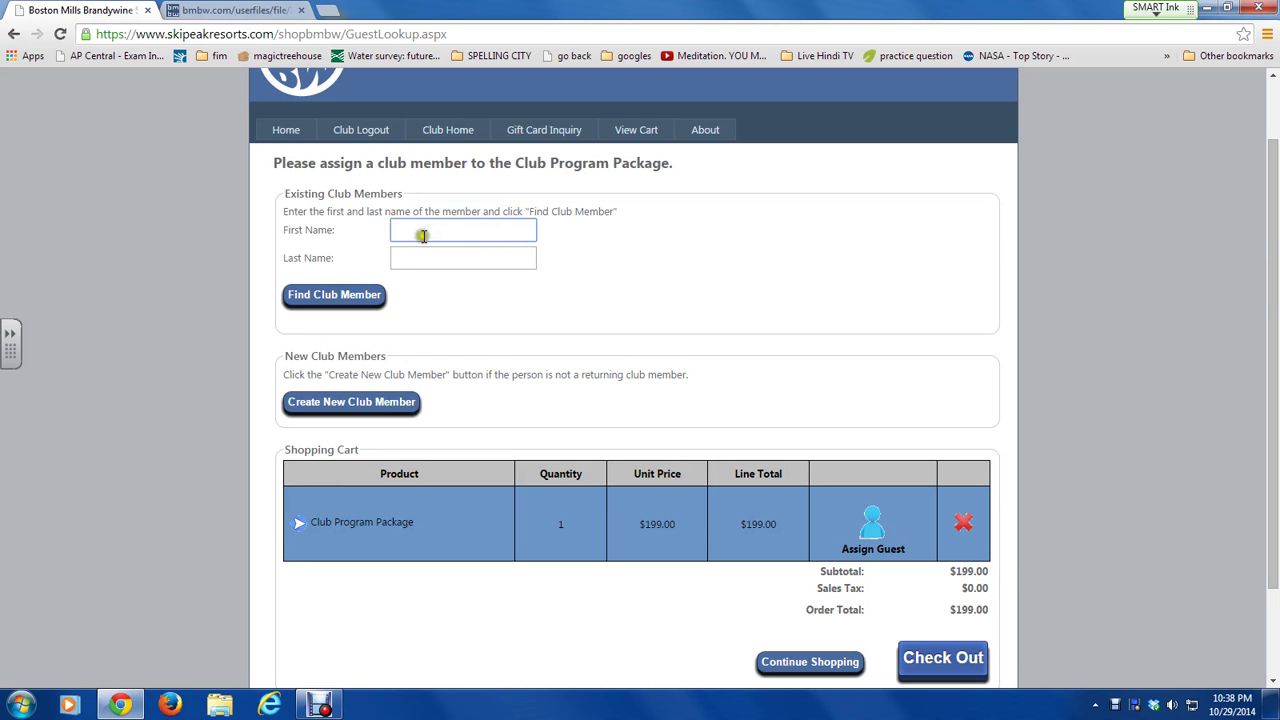
{"action": "left_click", "coordinate": [424, 228]}
{"action": "left_click", "coordinate": [428, 243]}
{"action": "left_click", "coordinate": [431, 245]}
{"action": "left_click", "coordinate": [398, 235]}
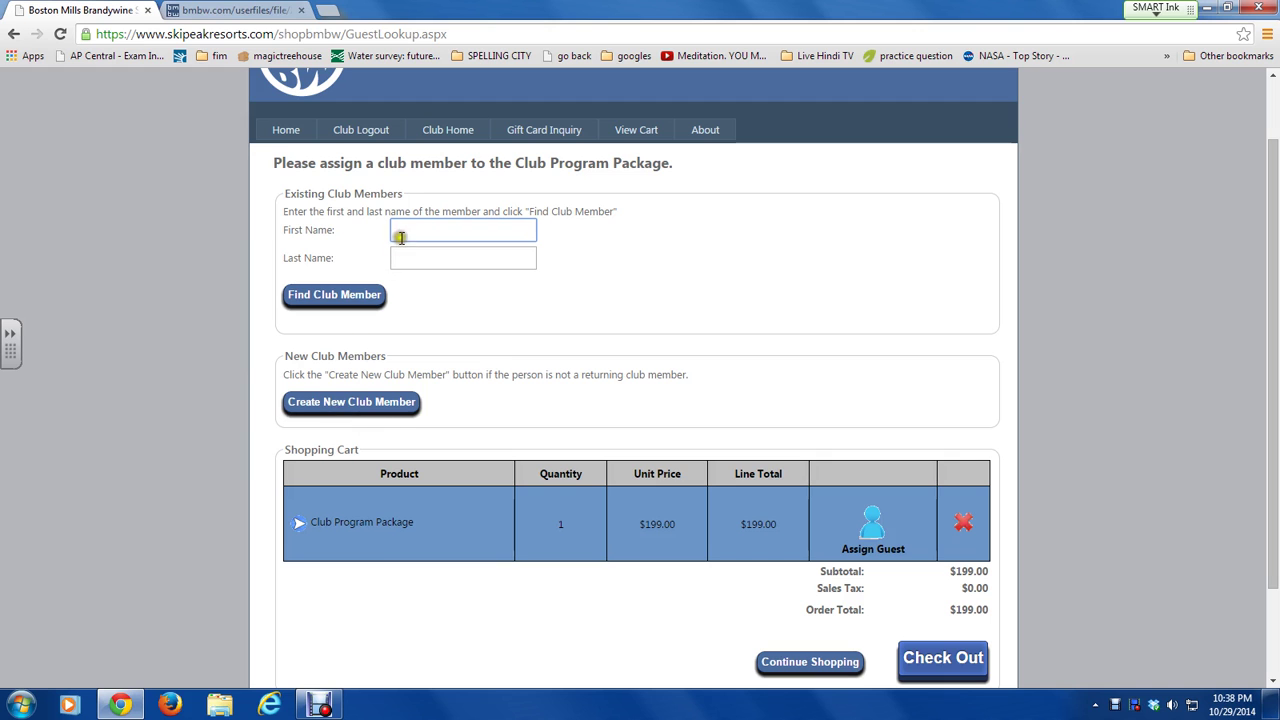
Step: Start creating a new club member and review the form's fields from personal details through emergency contacts
{"action": "left_click", "coordinate": [345, 403]}
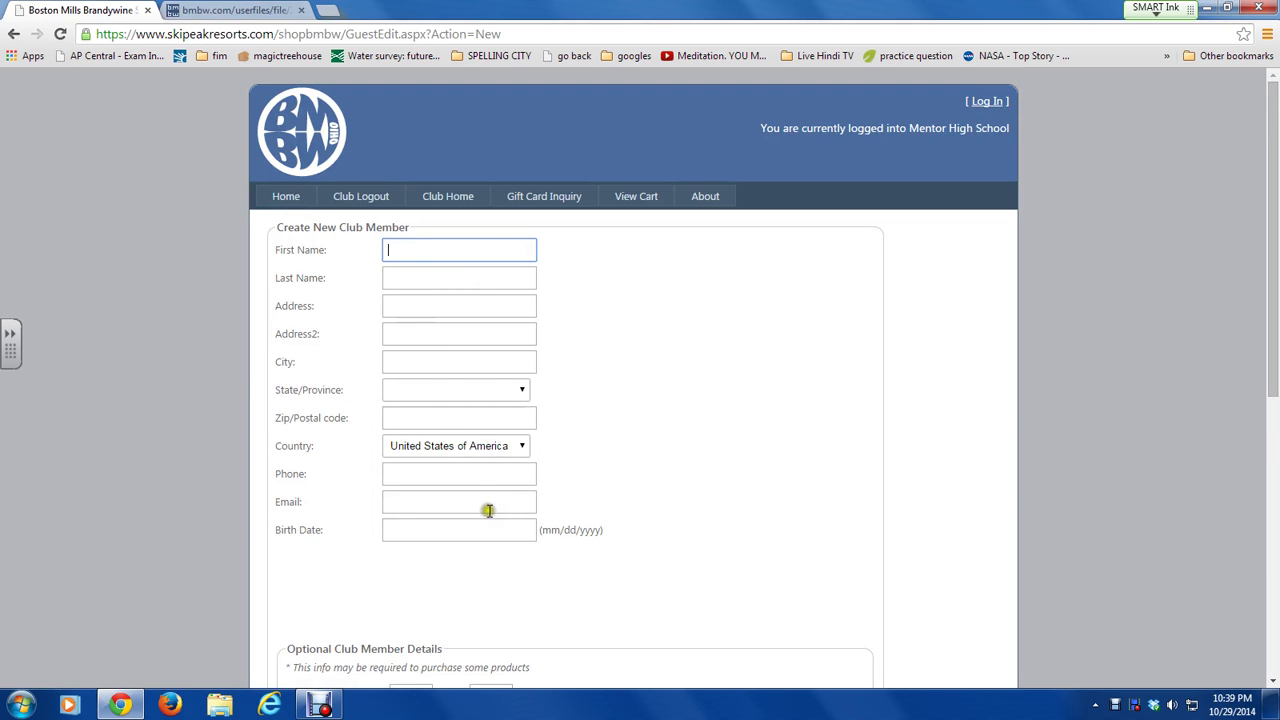
{"action": "scroll", "coordinate": [489, 512], "scroll_direction": "down", "scroll_amount": 1}
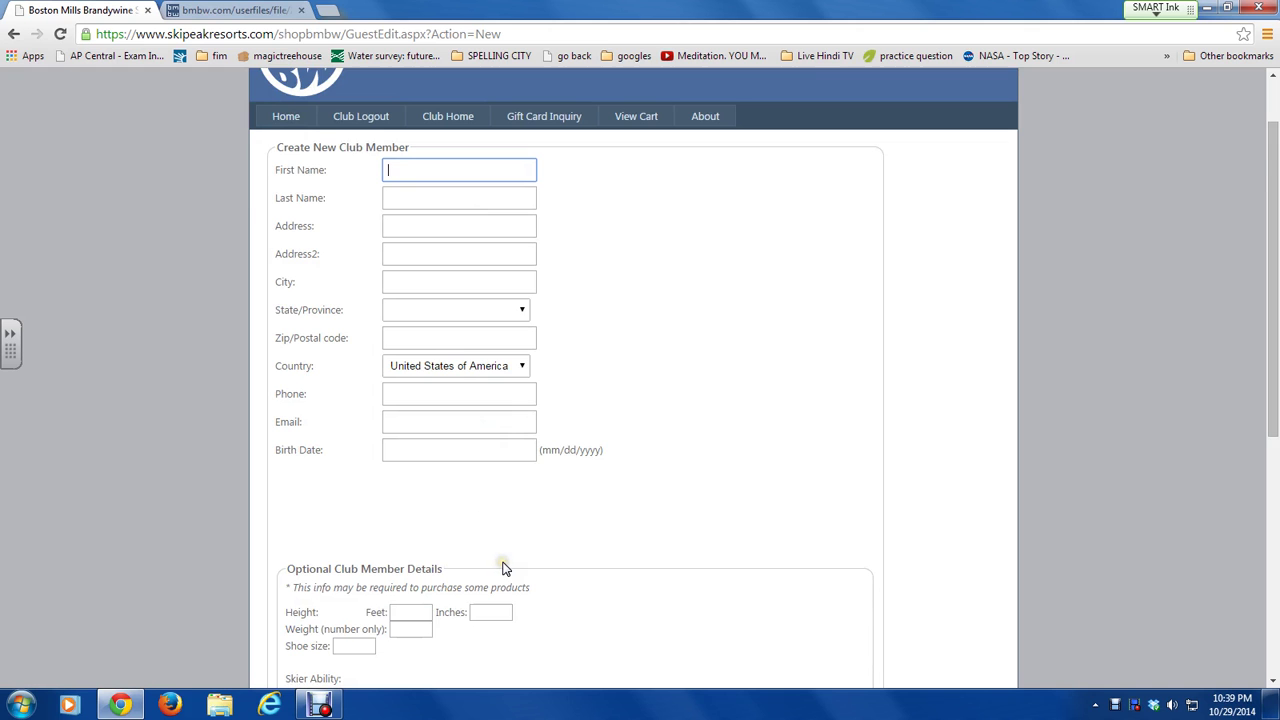
{"action": "scroll", "coordinate": [505, 568], "scroll_direction": "down", "scroll_amount": 1}
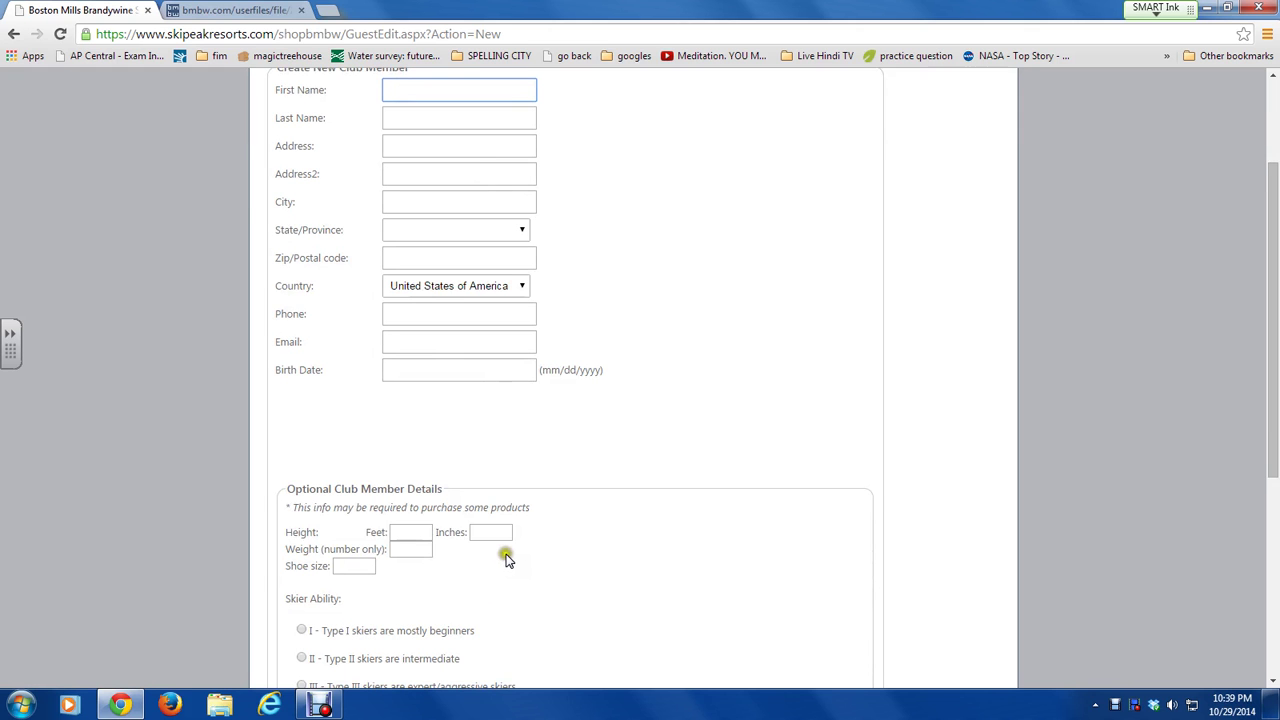
{"action": "scroll", "coordinate": [498, 537], "scroll_direction": "down", "scroll_amount": 3}
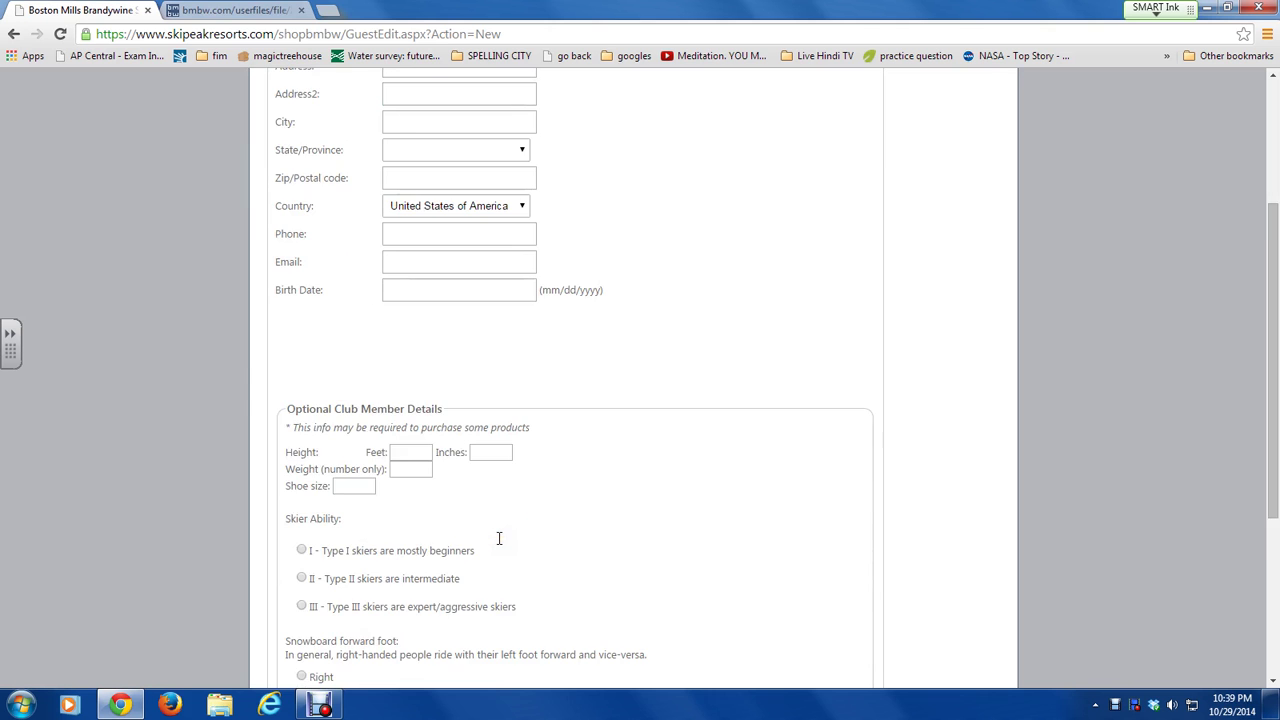
{"action": "scroll", "coordinate": [499, 538], "scroll_direction": "down", "scroll_amount": 2}
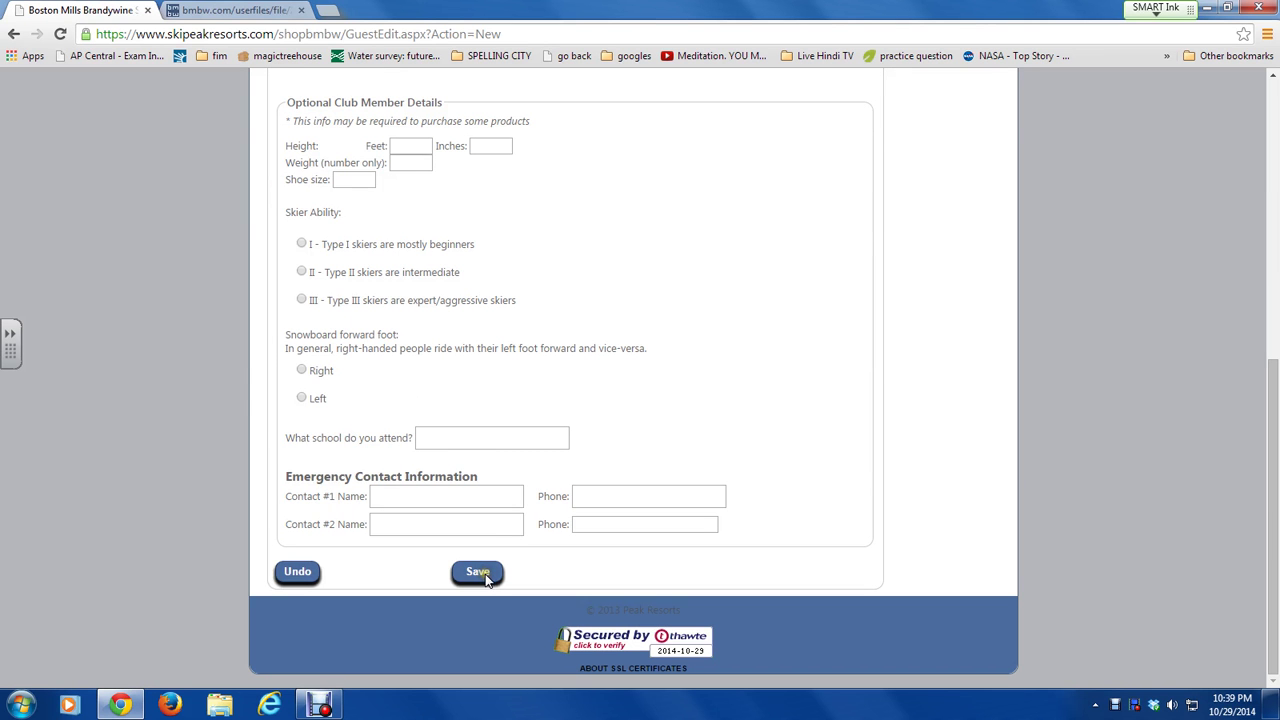
Step: Try to save the blank new club member form and return to the member assignment page for the Club Program Package
{"action": "left_click", "coordinate": [480, 571]}
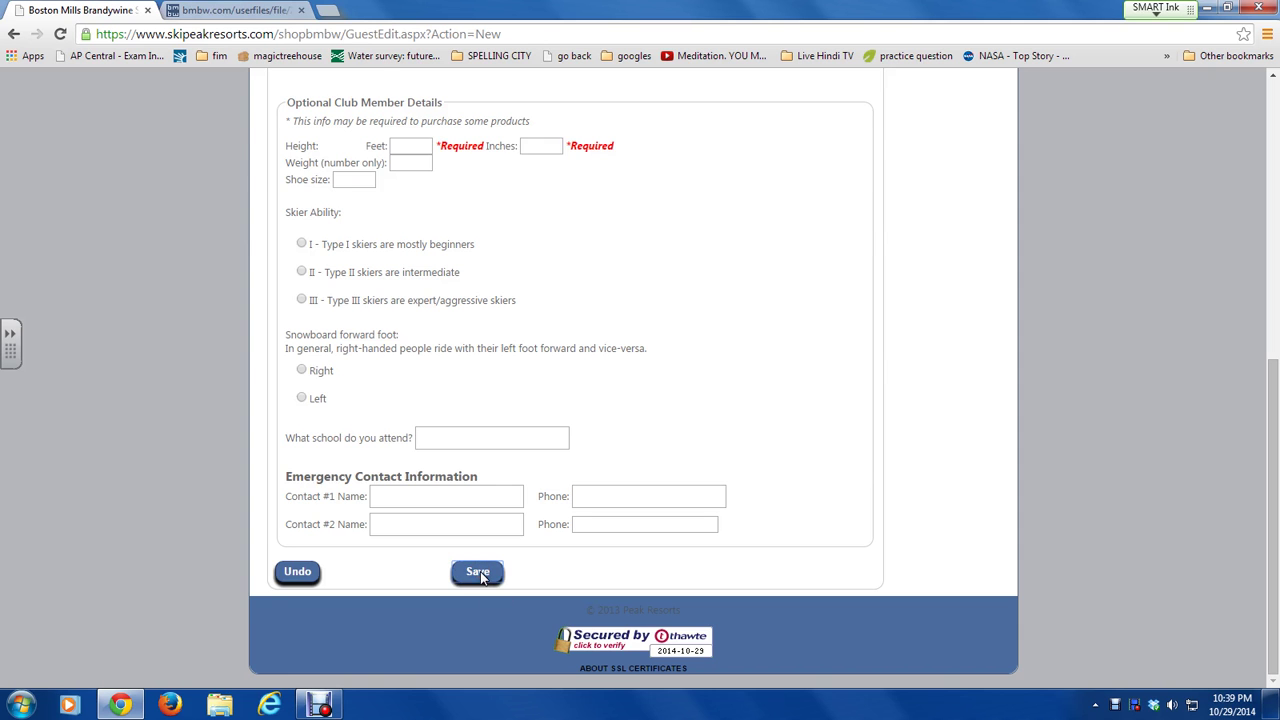
{"action": "scroll", "coordinate": [446, 274], "scroll_direction": "up", "scroll_amount": 4}
{"action": "scroll", "coordinate": [446, 274], "scroll_direction": "up", "scroll_amount": 3}
{"action": "left_click", "coordinate": [14, 33]}
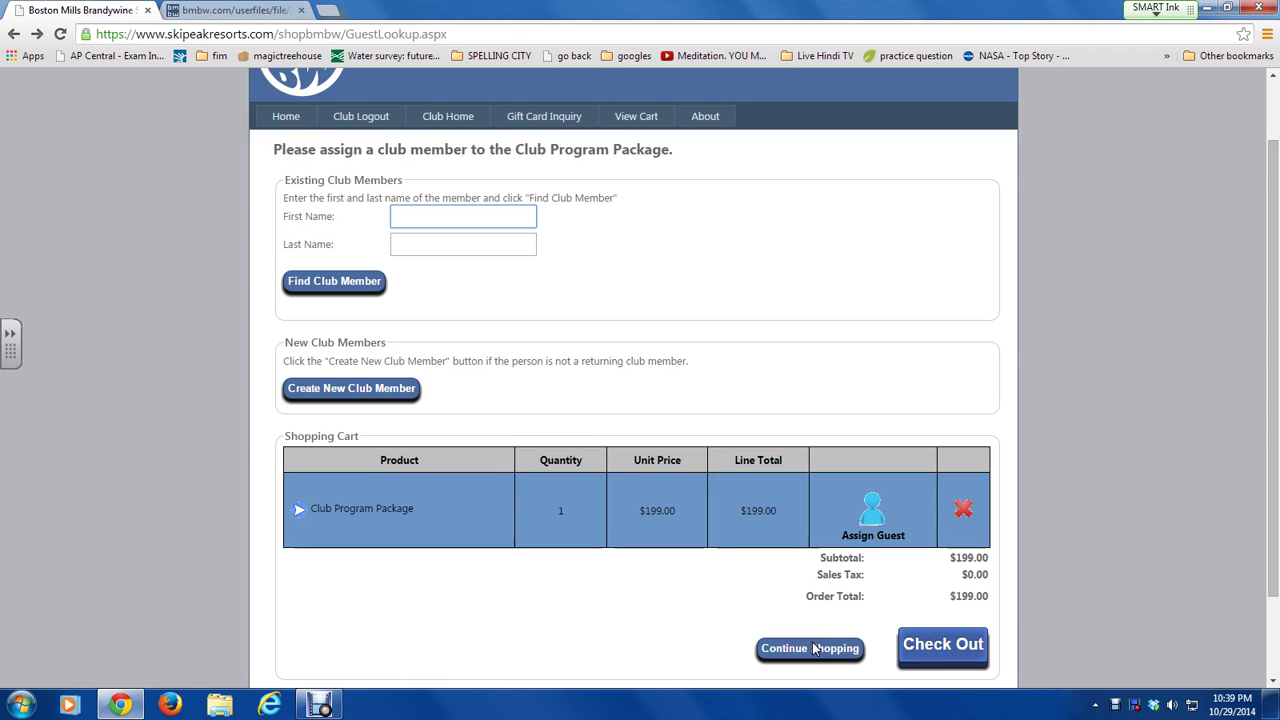
Step: Try to check out the cart containing the Club Program Package and go back to the club's home page
{"action": "left_click", "coordinate": [938, 643]}
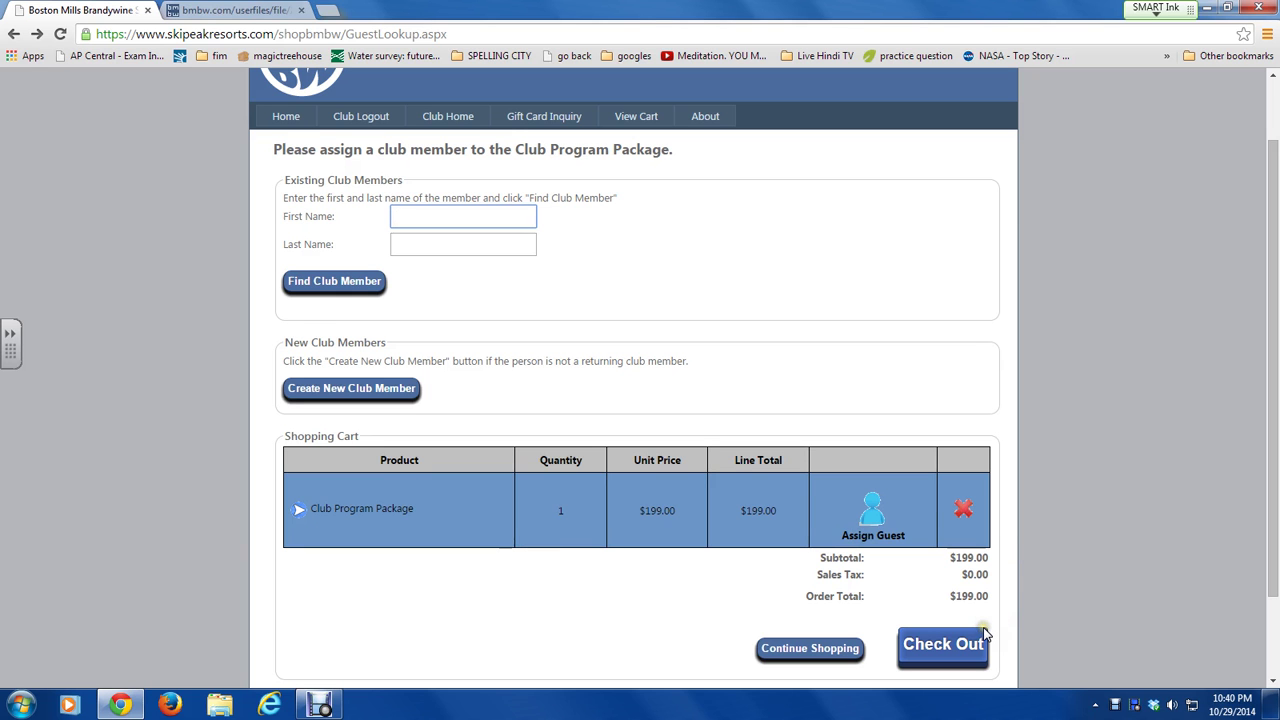
{"action": "left_click", "coordinate": [945, 648]}
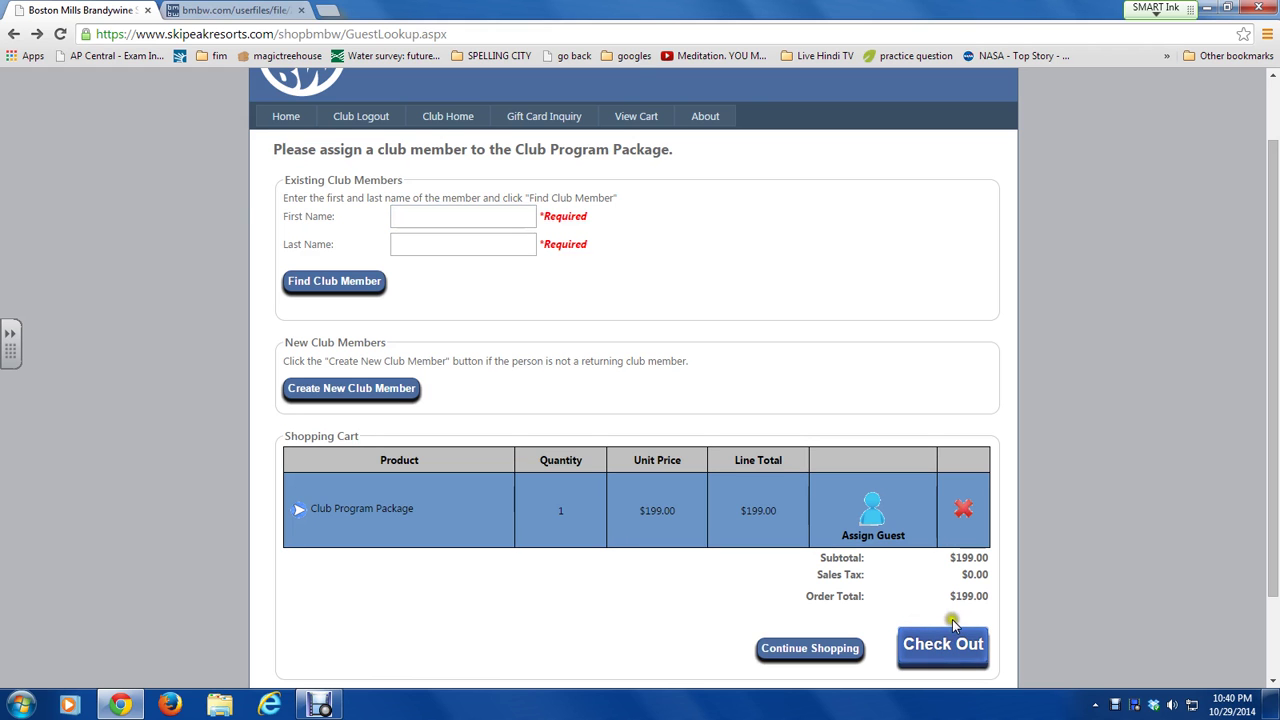
{"action": "scroll", "coordinate": [748, 310], "scroll_direction": "up", "scroll_amount": 1}
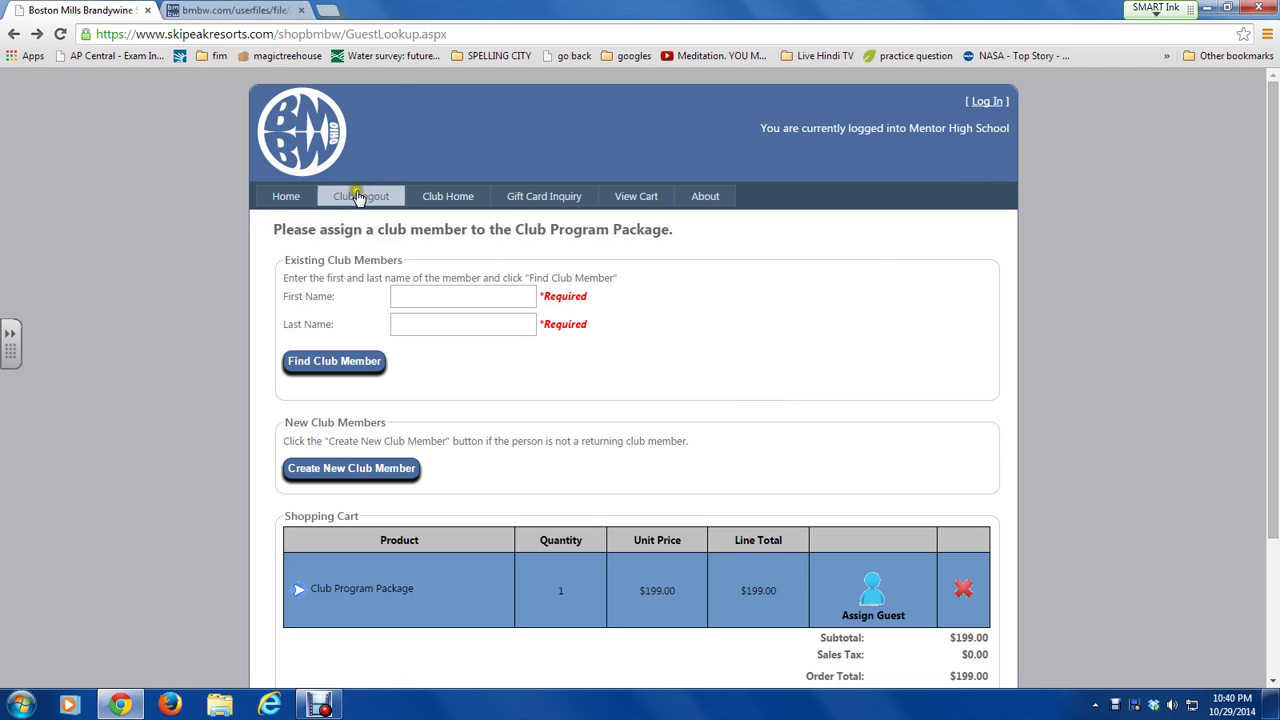
{"action": "left_click", "coordinate": [472, 196]}
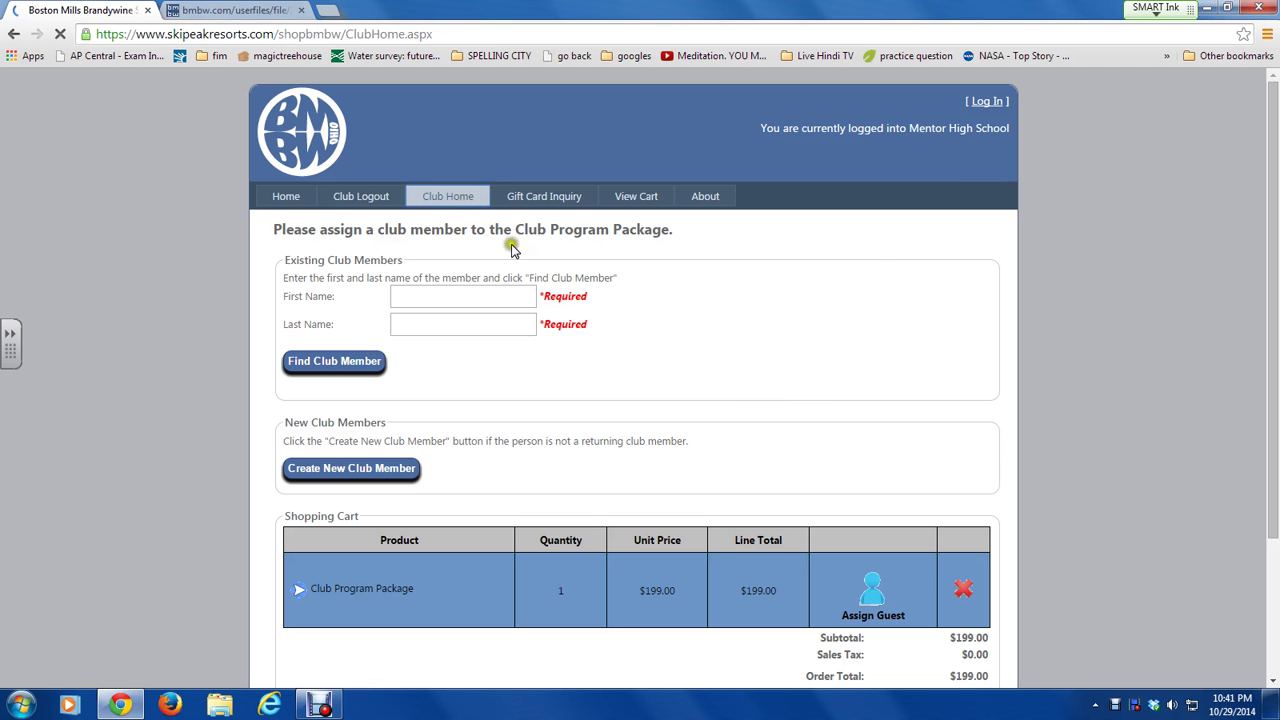